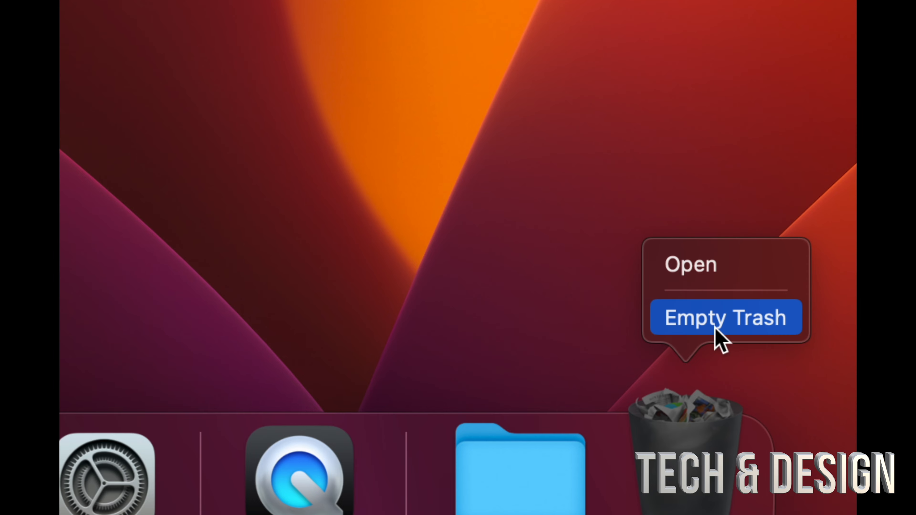
Empty the Trash and confirm permanently erasing its items
{"action": "left_click", "coordinate": [714, 330]}
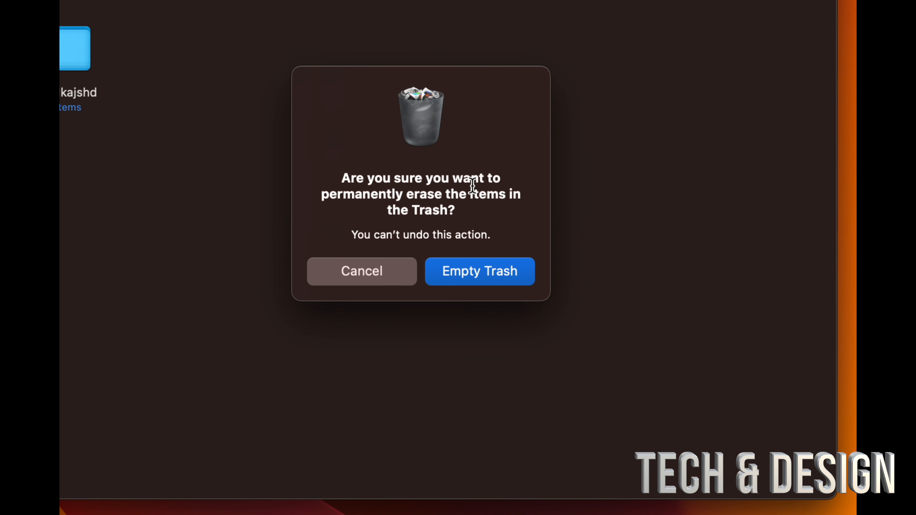
{"action": "left_click", "coordinate": [465, 272]}
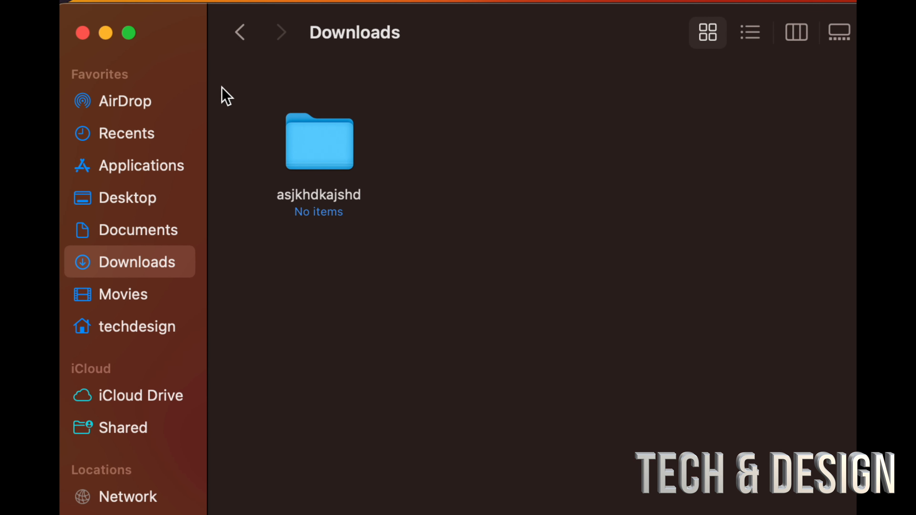
In the info of the asjkhdkajshd folder in Downloads, set the staff and everyone privileges to Read & Write
{"action": "right_click", "coordinate": [439, 149]}
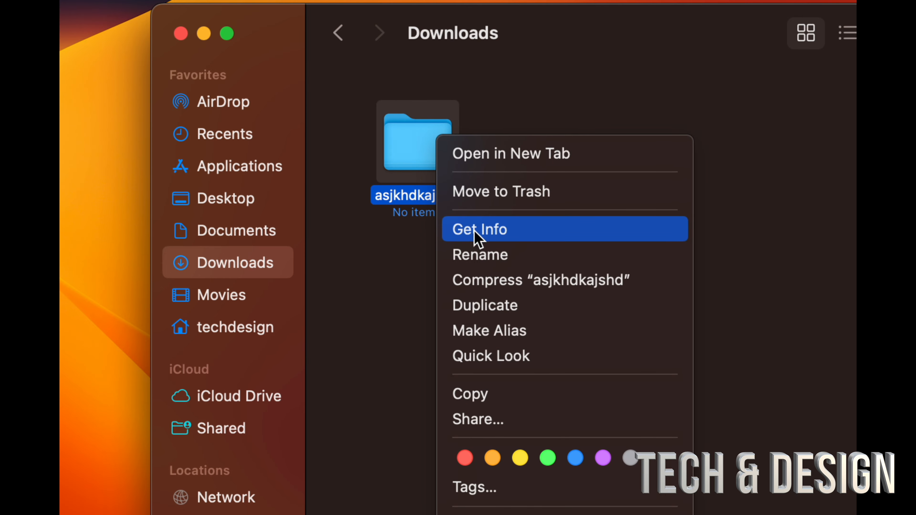
{"action": "left_click", "coordinate": [488, 230]}
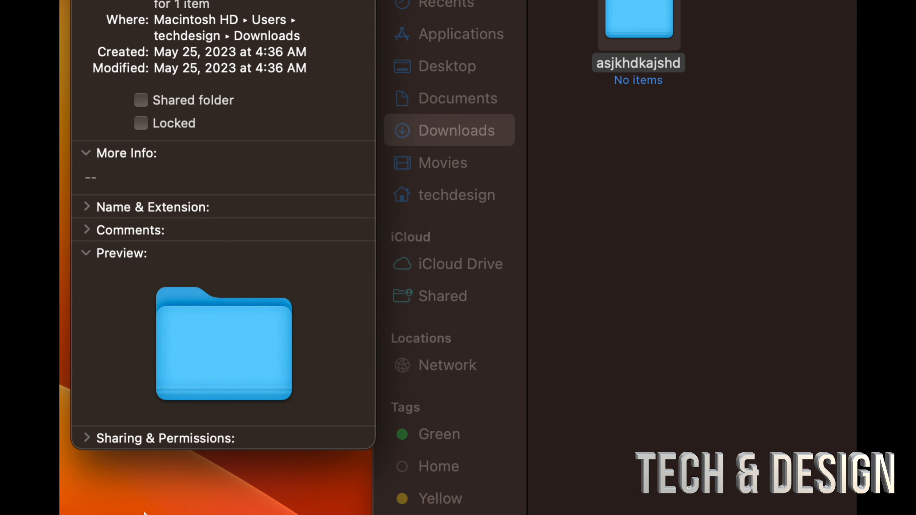
{"action": "left_click", "coordinate": [86, 440]}
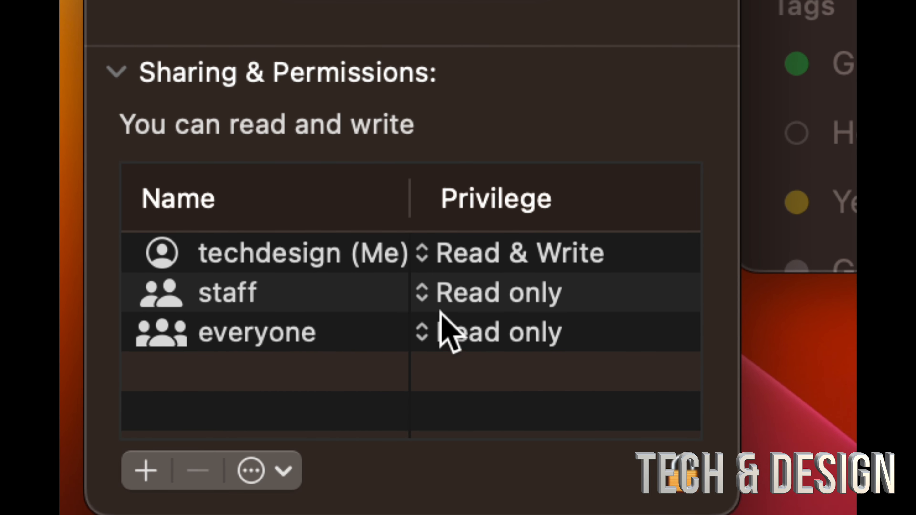
{"action": "left_click", "coordinate": [419, 294]}
{"action": "left_click", "coordinate": [317, 256]}
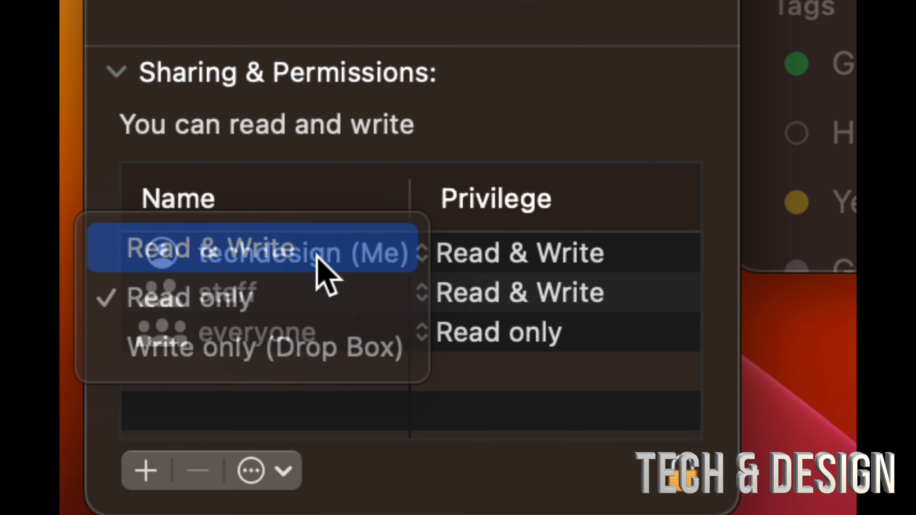
{"action": "left_click", "coordinate": [419, 332]}
{"action": "left_click", "coordinate": [354, 299]}
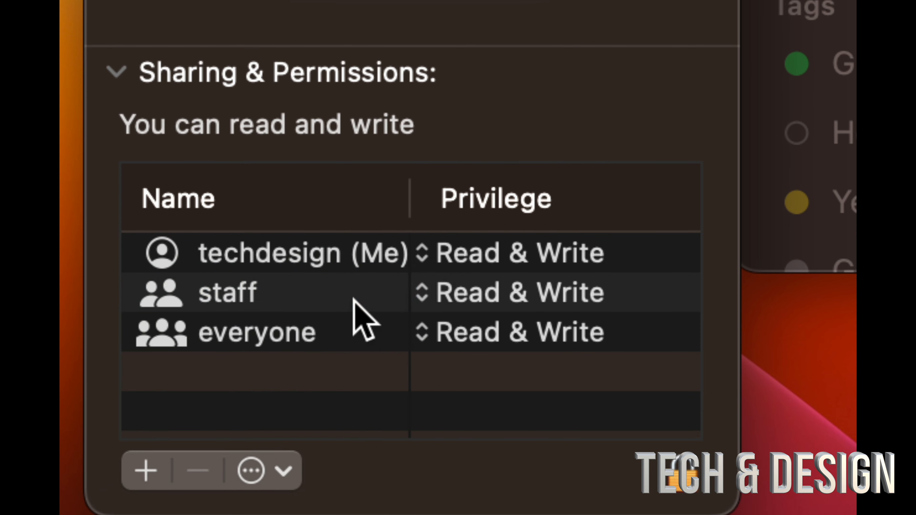
Switch the folder owner's privilege to Read only and set it back to Read & Write
{"action": "left_click", "coordinate": [422, 253]}
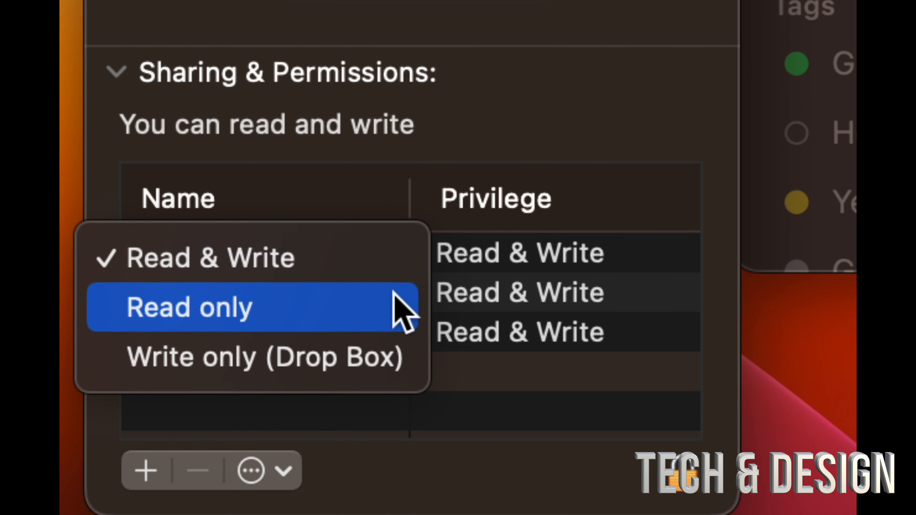
{"action": "left_click", "coordinate": [394, 293]}
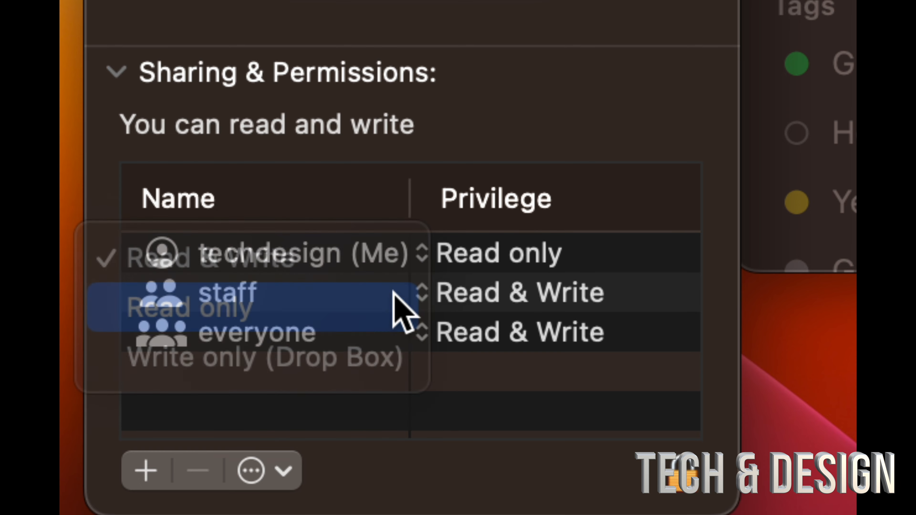
{"action": "left_click", "coordinate": [428, 258]}
{"action": "left_click", "coordinate": [336, 220]}
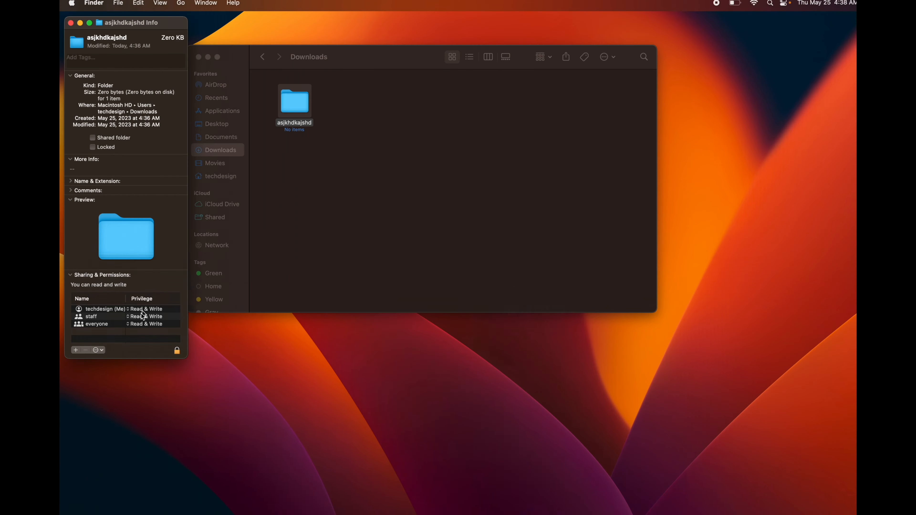
Close the info window and move the asjkhdkajshd folder from Downloads to the Trash
{"action": "left_click", "coordinate": [72, 22]}
{"action": "left_click", "coordinate": [338, 106]}
{"action": "left_click", "coordinate": [302, 106]}
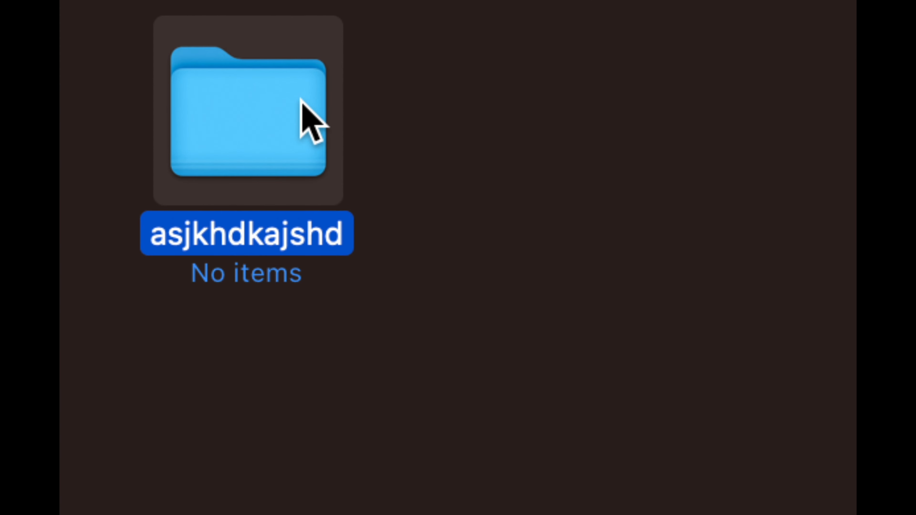
{"action": "right_click", "coordinate": [301, 101]}
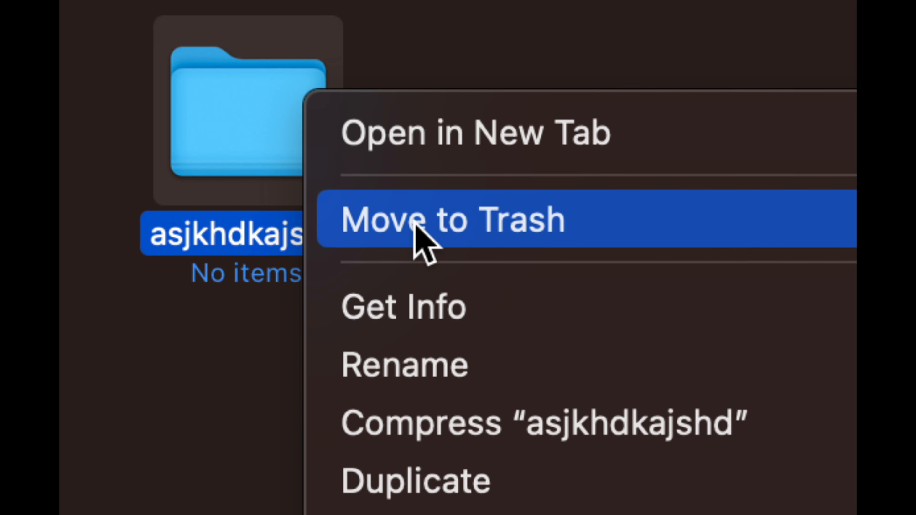
{"action": "left_click", "coordinate": [644, 225]}
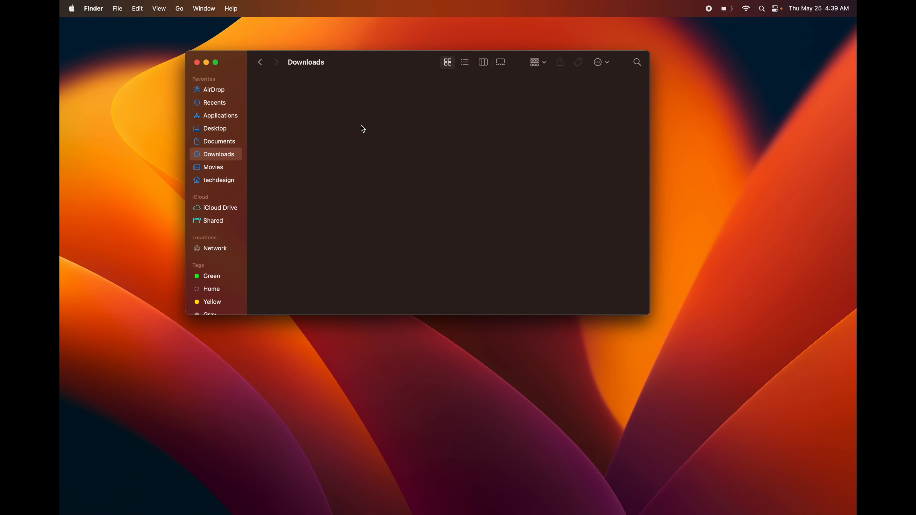
Open the Trash, empty it from its own window and confirm the permanent erasure
{"action": "mouse_move", "coordinate": [707, 512]}
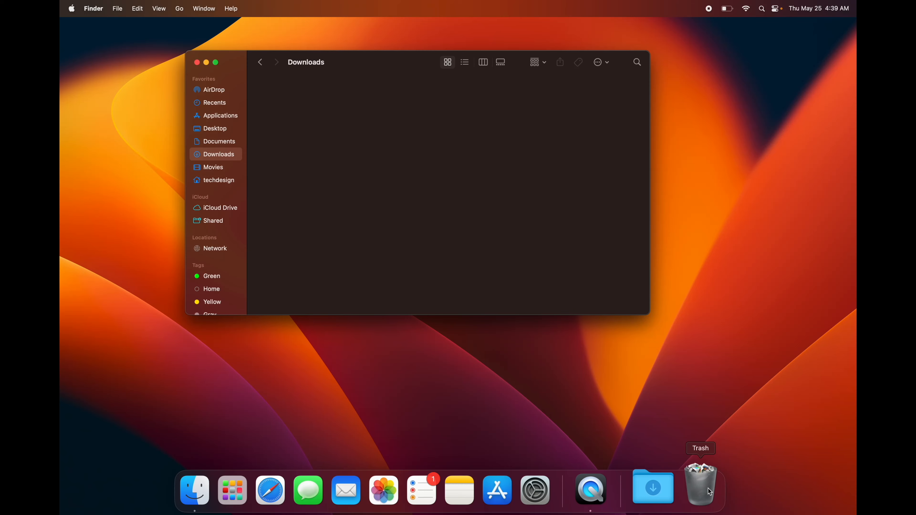
{"action": "left_click", "coordinate": [707, 488]}
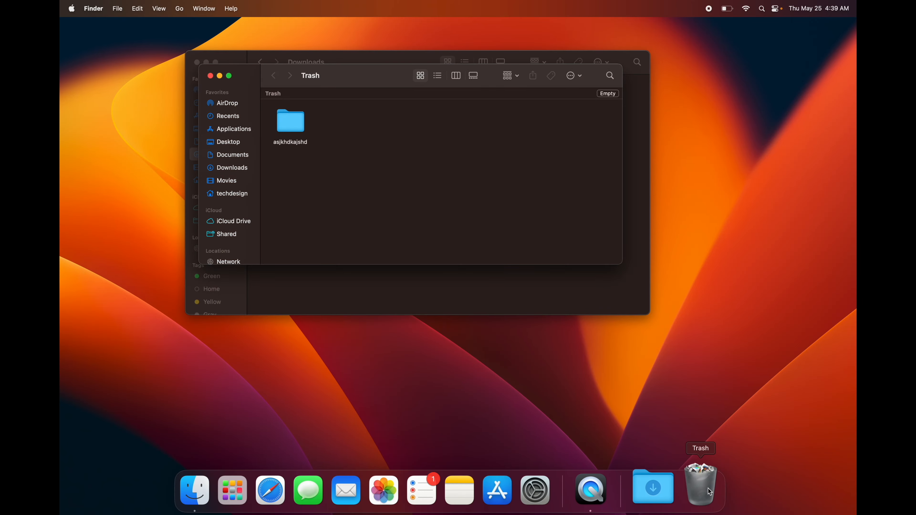
{"action": "left_click_drag", "start_coordinate": [371, 81], "coordinate": [381, 144]}
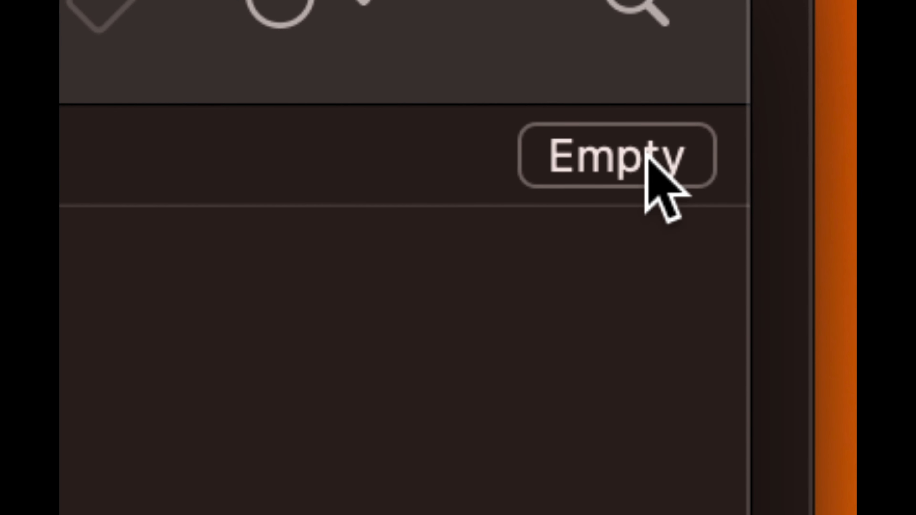
{"action": "left_click", "coordinate": [644, 151]}
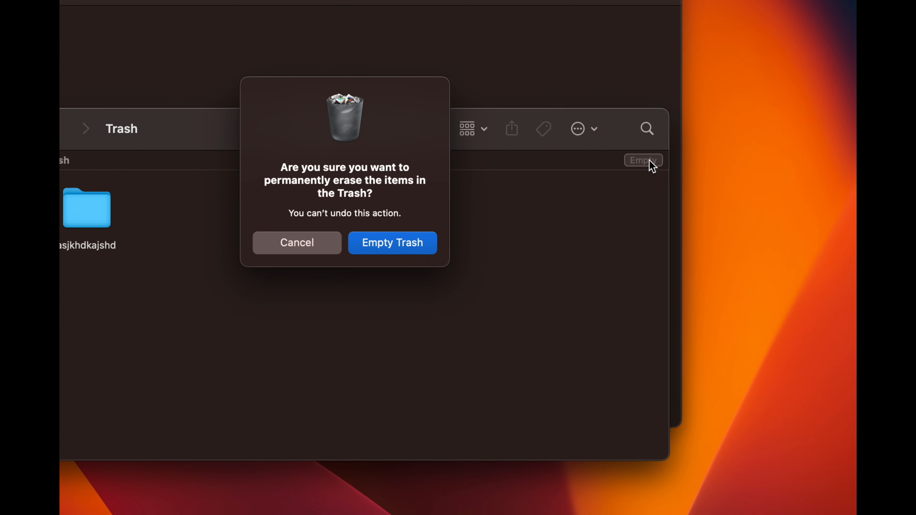
{"action": "left_click", "coordinate": [397, 240]}
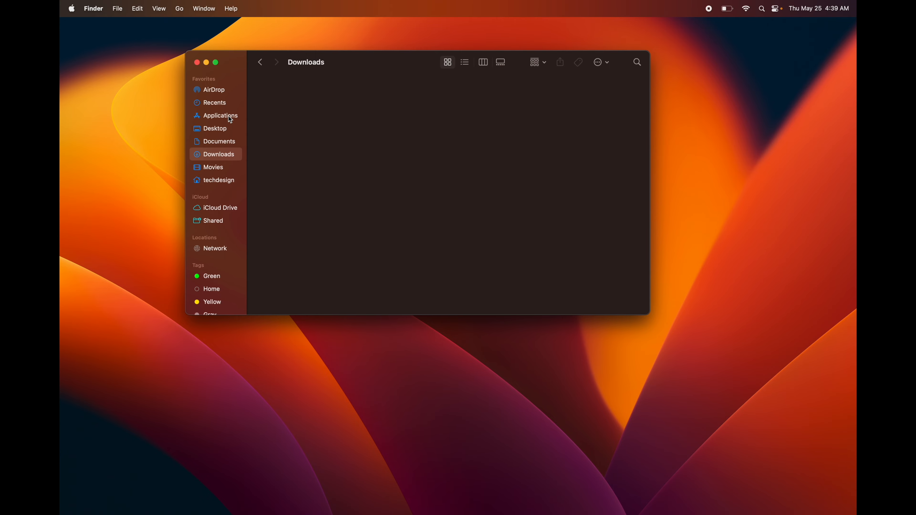
Show the Applications folder in Finder and enlarge the window
{"action": "left_click", "coordinate": [230, 119]}
{"action": "left_click_drag", "start_coordinate": [649, 313], "coordinate": [734, 411]}
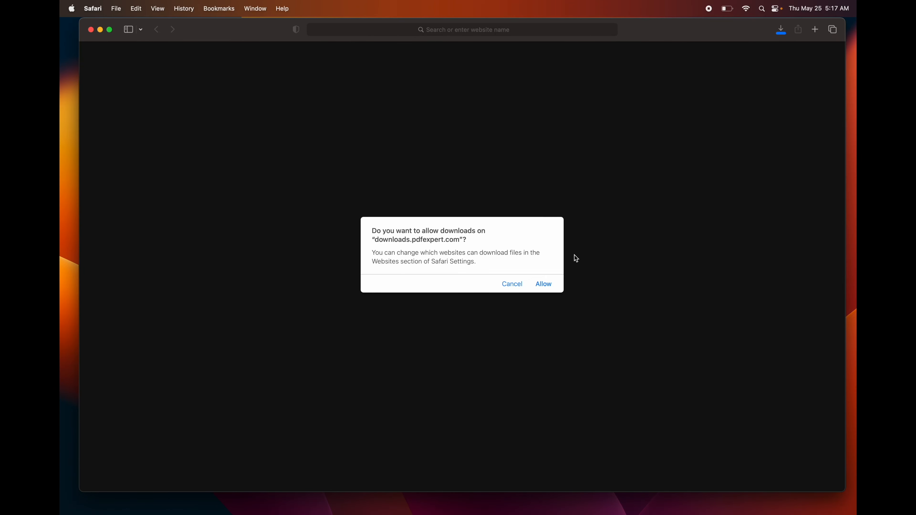
Allow the download from downloads.pdfexpert.com in Safari and open the downloaded PDF Expert Installer, approving the security prompt
{"action": "left_click", "coordinate": [551, 288]}
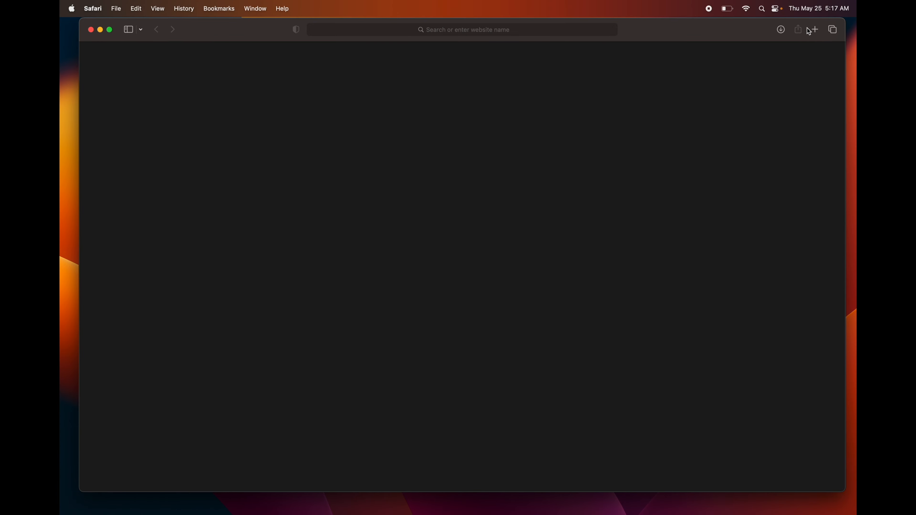
{"action": "left_click", "coordinate": [781, 30]}
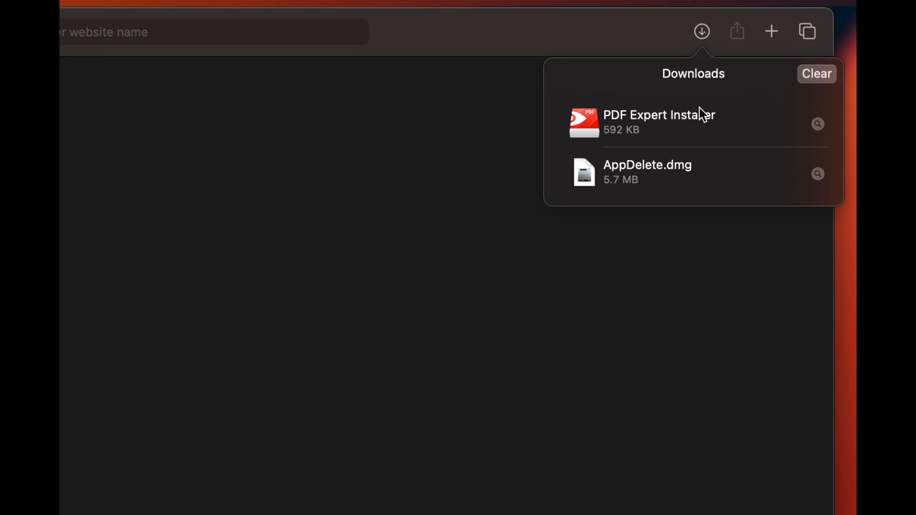
{"action": "left_click", "coordinate": [685, 119]}
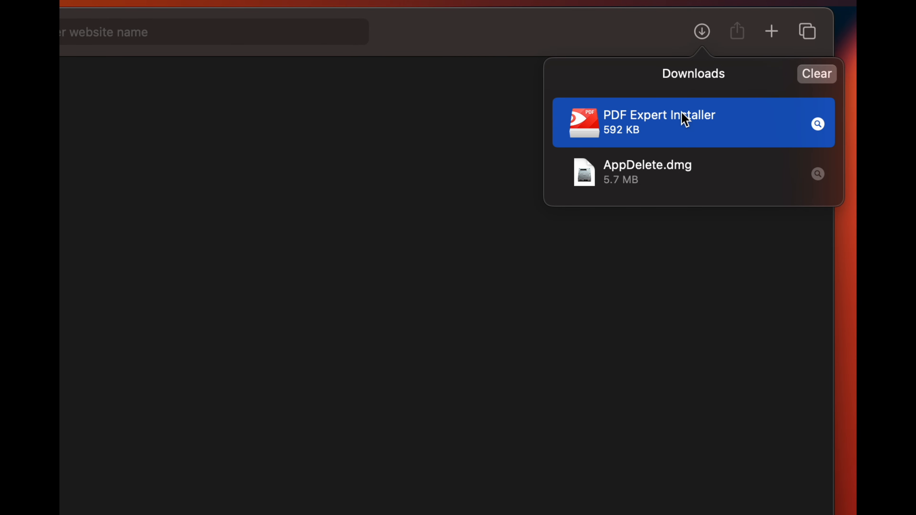
{"action": "double_click", "coordinate": [685, 119]}
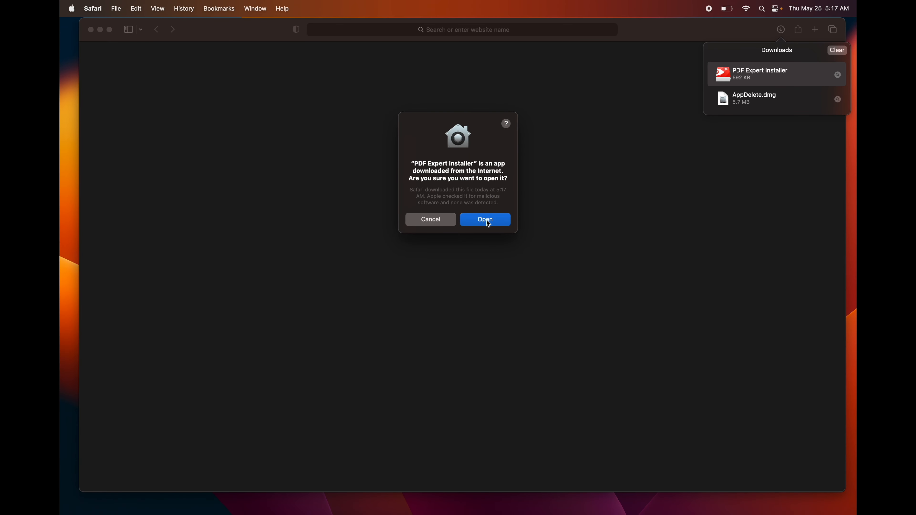
{"action": "left_click", "coordinate": [487, 220]}
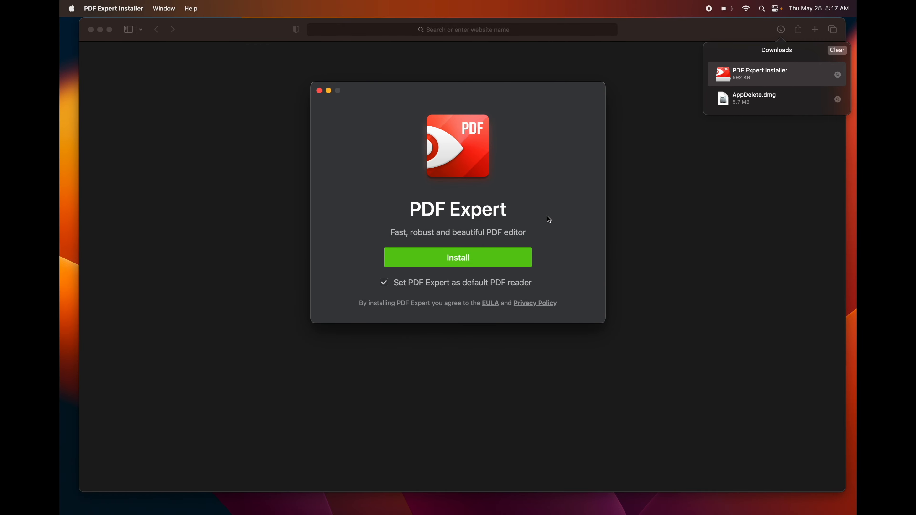
Install PDF Expert as the default PDF reader and register it with the licence it found
{"action": "left_click", "coordinate": [478, 260]}
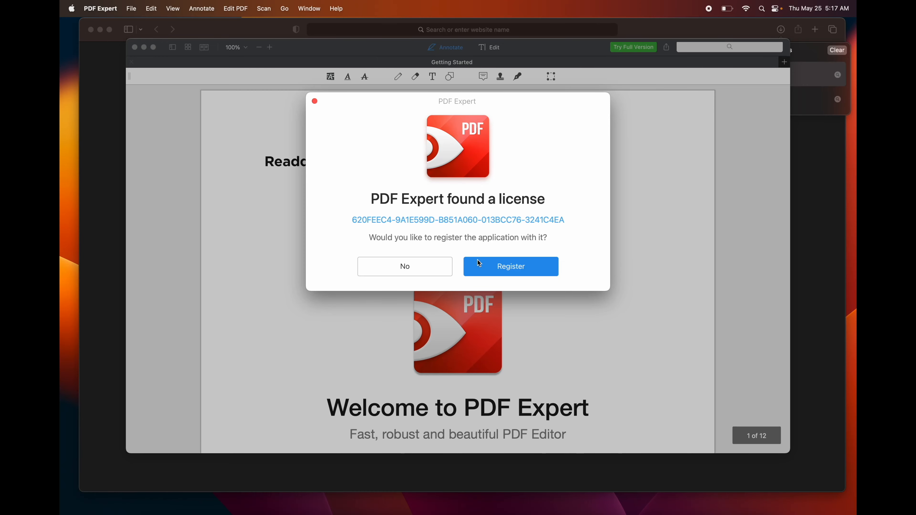
{"action": "left_click", "coordinate": [477, 260]}
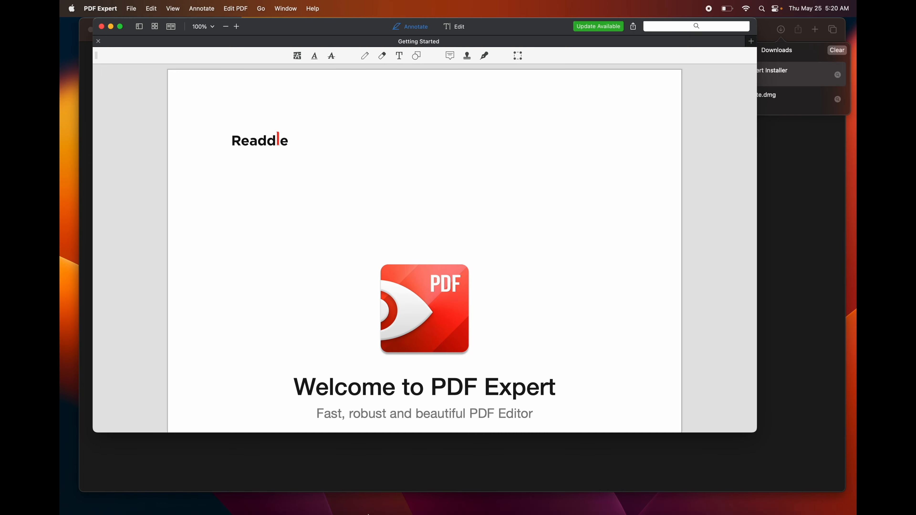
Switch to Finder's Applications window, reposition it over the open document and browse the installed apps
{"action": "left_click", "coordinate": [120, 495]}
{"action": "left_click_drag", "start_coordinate": [239, 110], "coordinate": [235, 124]}
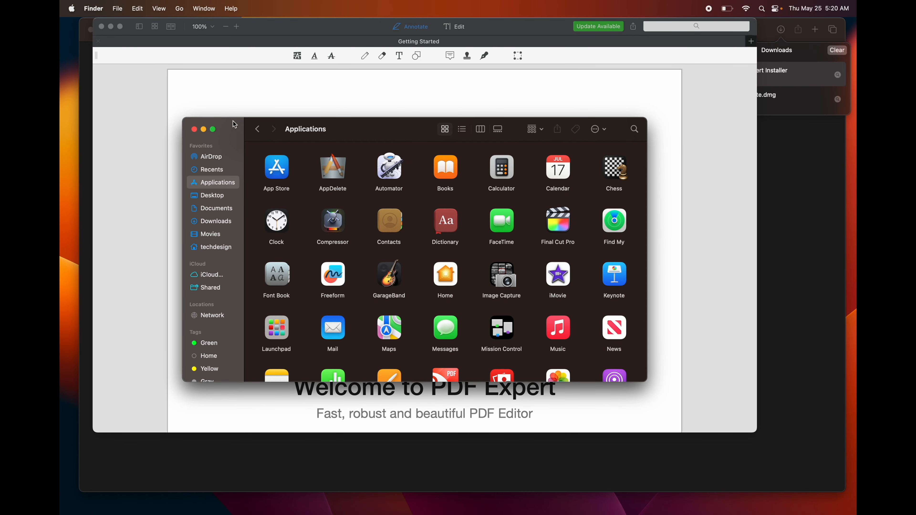
{"action": "mouse_move", "coordinate": [151, 510]}
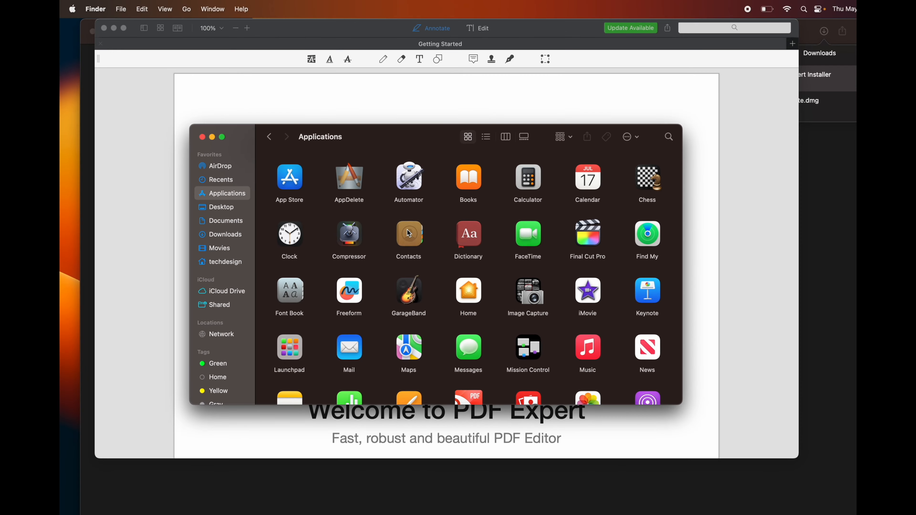
{"action": "scroll", "coordinate": [494, 261], "scroll_direction": "down", "scroll_amount": 5}
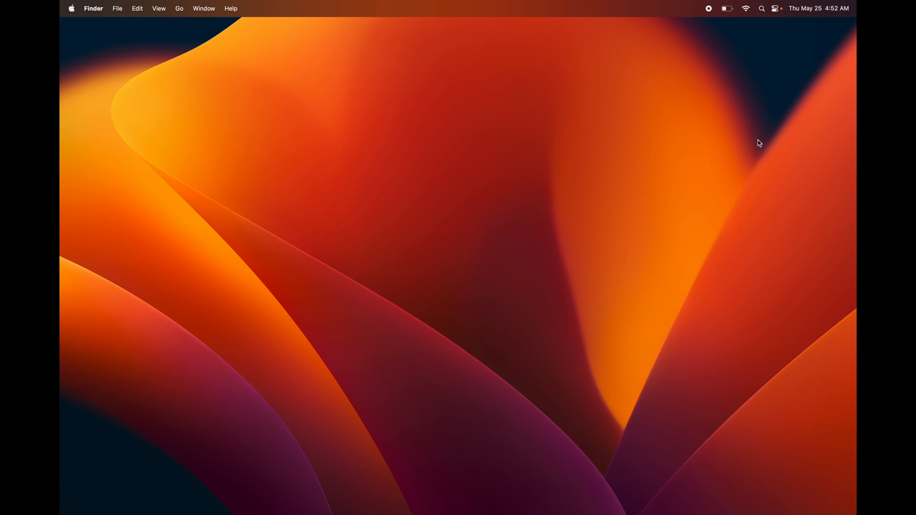
Open Notification Center and dismiss the Wallet notification
{"action": "left_click", "coordinate": [823, 13]}
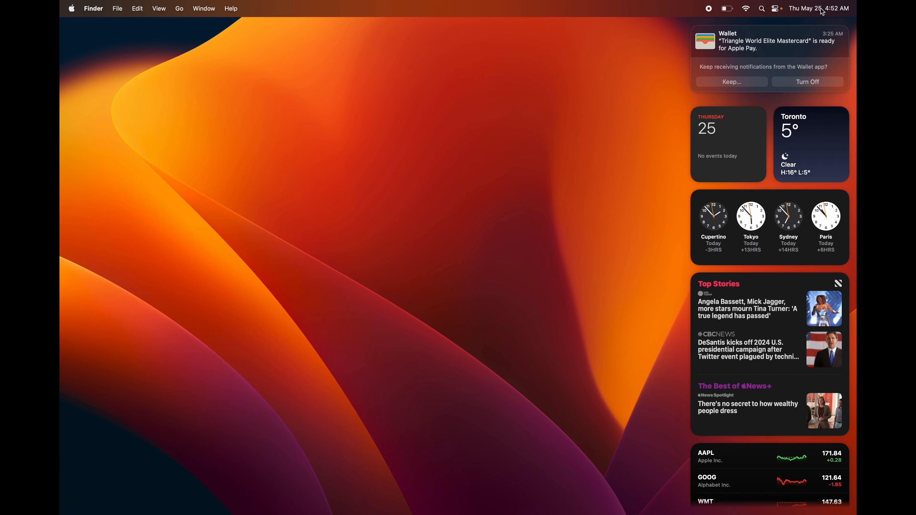
{"action": "left_click", "coordinate": [693, 25]}
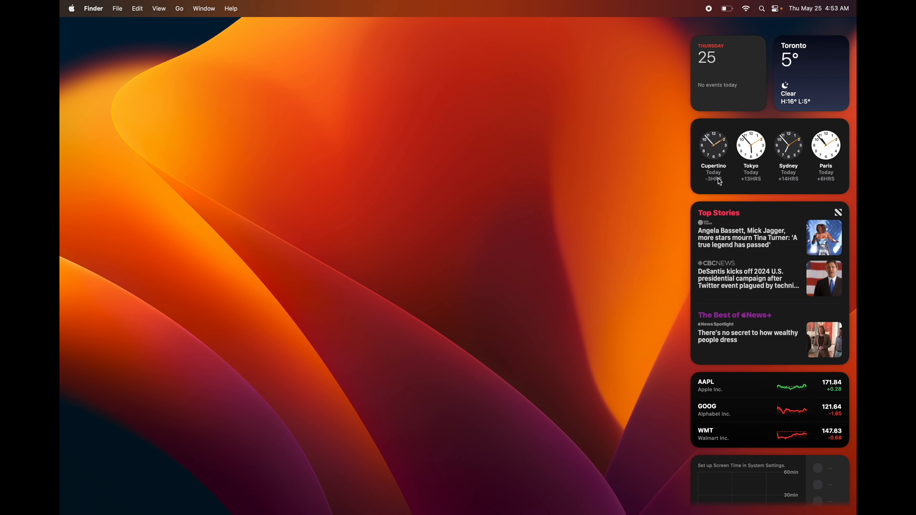
Look through the Notification Center widgets, from the calendar and weather down to Stocks and Screen Time
{"action": "scroll", "coordinate": [783, 369], "scroll_direction": "down", "scroll_amount": 3}
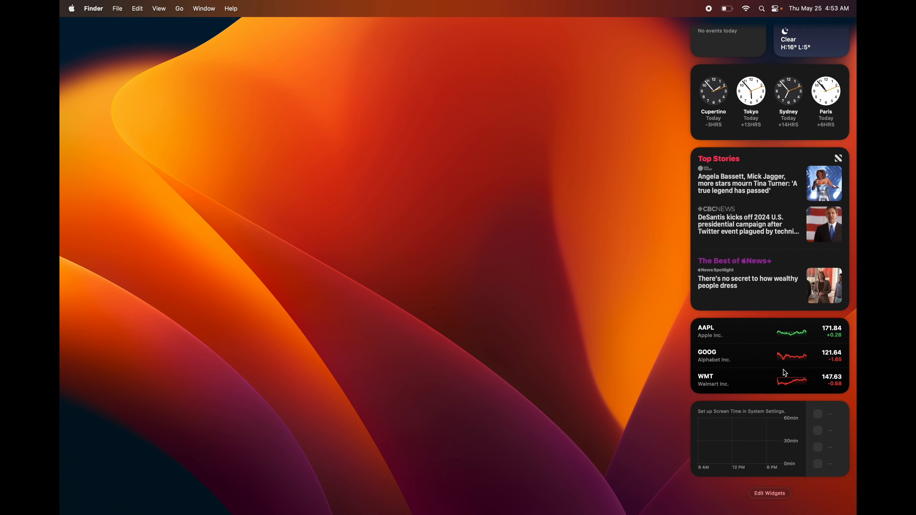
{"action": "scroll", "coordinate": [782, 369], "scroll_direction": "up", "scroll_amount": 3}
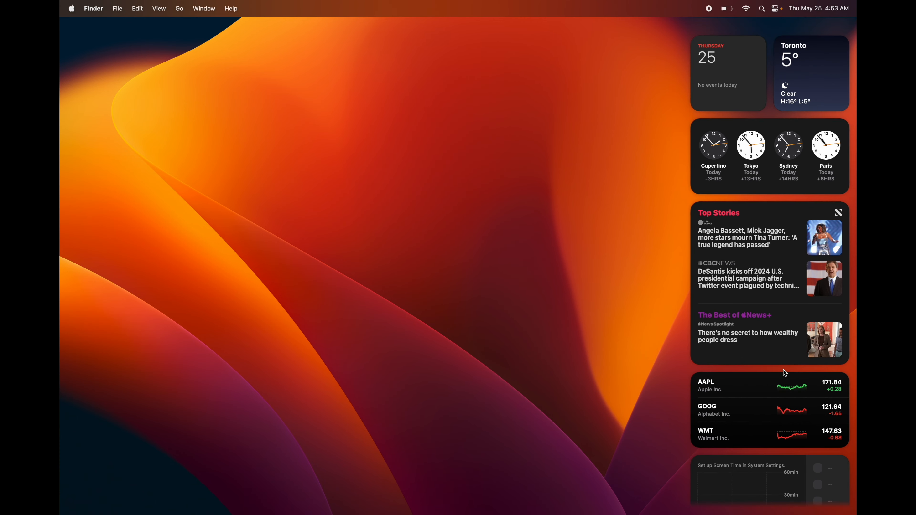
{"action": "scroll", "coordinate": [783, 370], "scroll_direction": "down", "scroll_amount": 3}
{"action": "scroll", "coordinate": [782, 369], "scroll_direction": "up", "scroll_amount": 3}
{"action": "scroll", "coordinate": [778, 358], "scroll_direction": "down", "scroll_amount": 3}
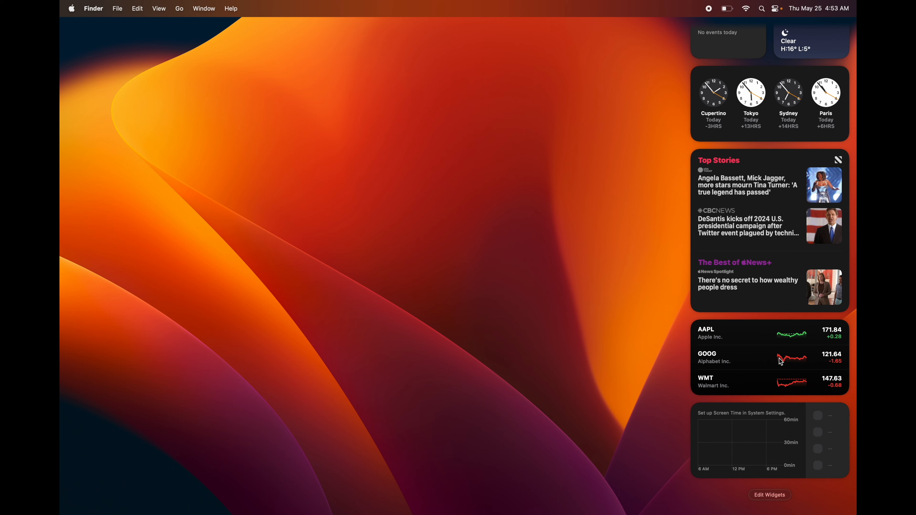
{"action": "scroll", "coordinate": [781, 361], "scroll_direction": "up", "scroll_amount": 3}
{"action": "scroll", "coordinate": [781, 362], "scroll_direction": "down", "scroll_amount": 3}
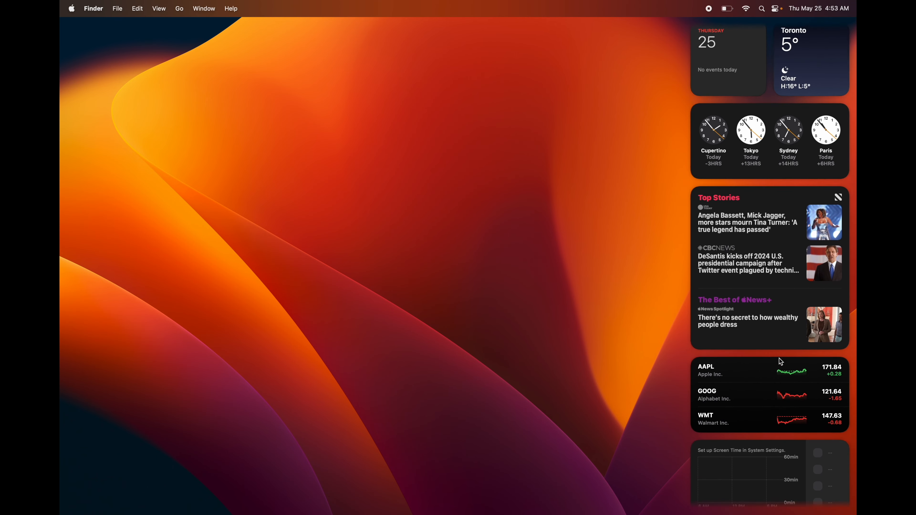
Close Notification Center and raise the display brightness slightly from Control Center
{"action": "scroll", "coordinate": [758, 274], "scroll_direction": "up", "scroll_amount": 2}
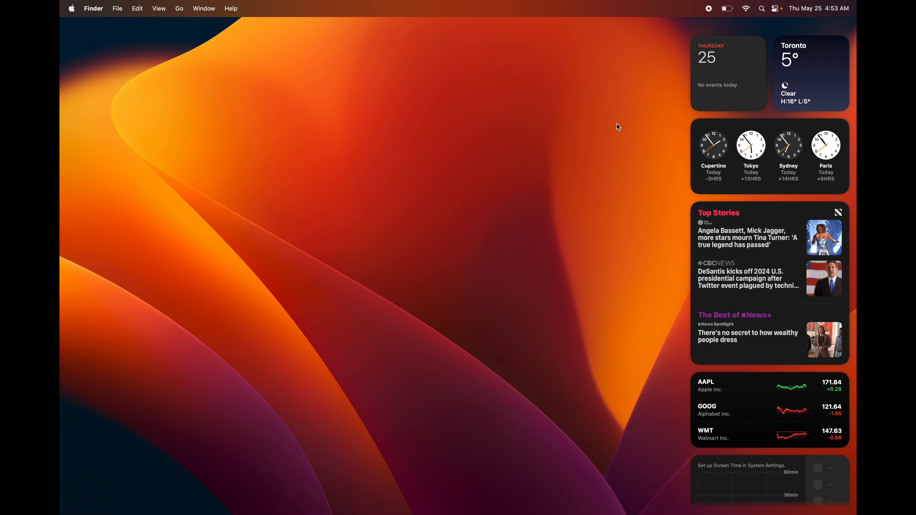
{"action": "left_click", "coordinate": [324, 104]}
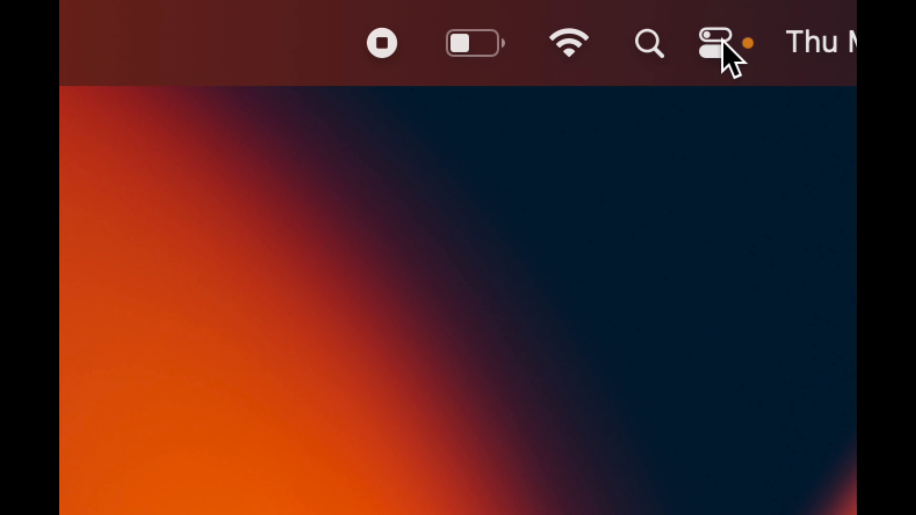
{"action": "left_click", "coordinate": [713, 46]}
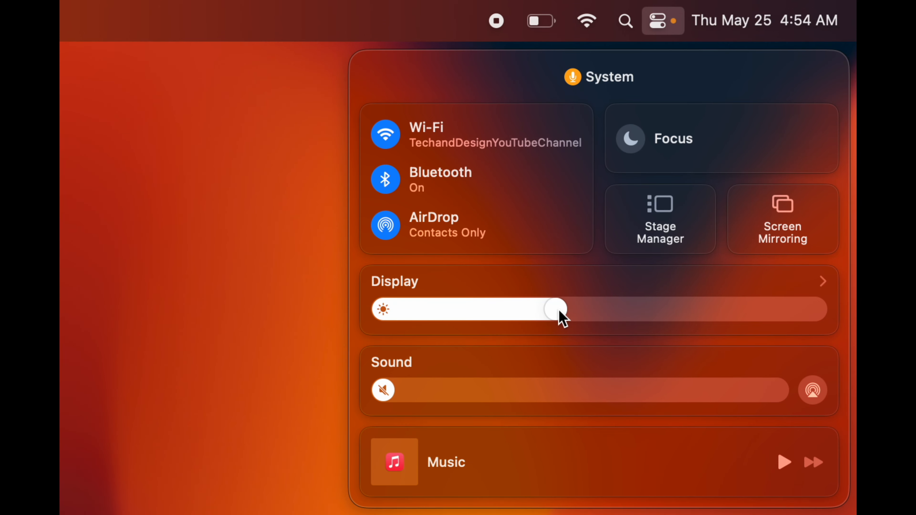
{"action": "left_click_drag", "start_coordinate": [560, 315], "coordinate": [578, 317]}
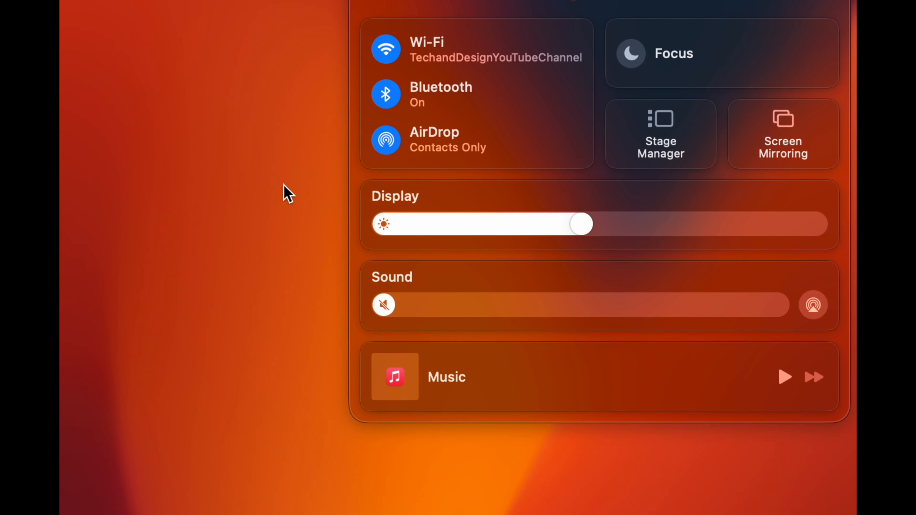
{"action": "left_click", "coordinate": [205, 172]}
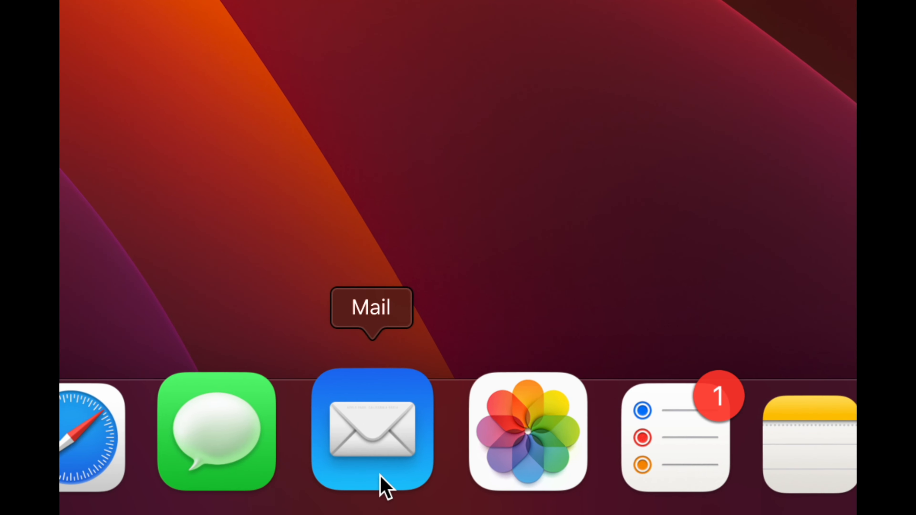
Switch to Mail, dismiss the What's New screen and reposition the inbox window slightly
{"action": "left_click", "coordinate": [389, 465]}
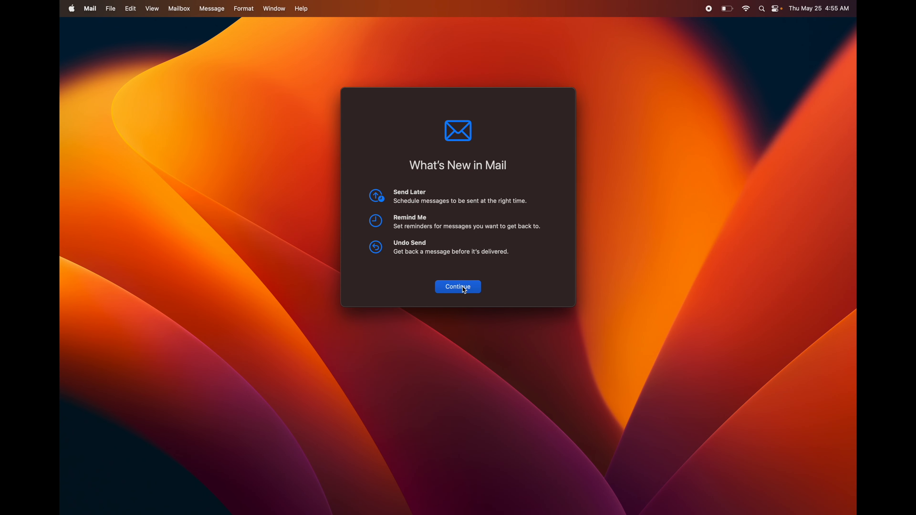
{"action": "left_click", "coordinate": [464, 290]}
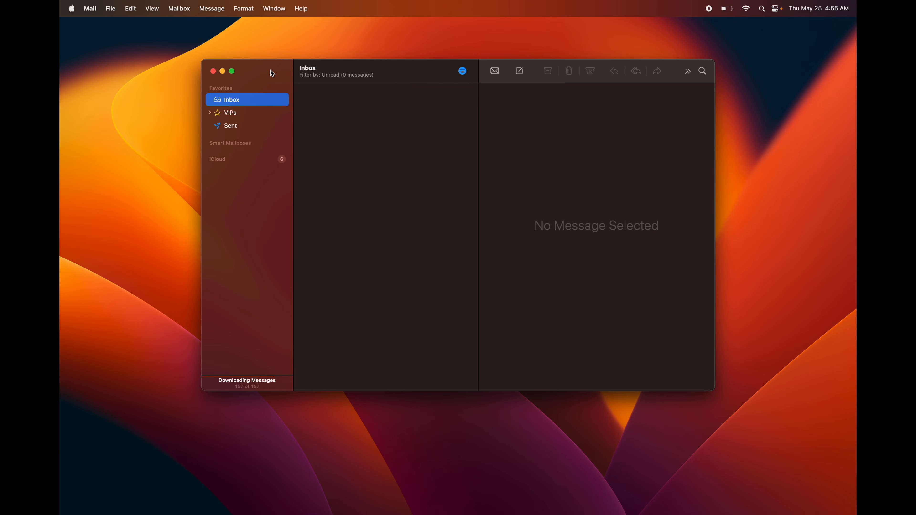
{"action": "left_click_drag", "start_coordinate": [270, 70], "coordinate": [261, 77]}
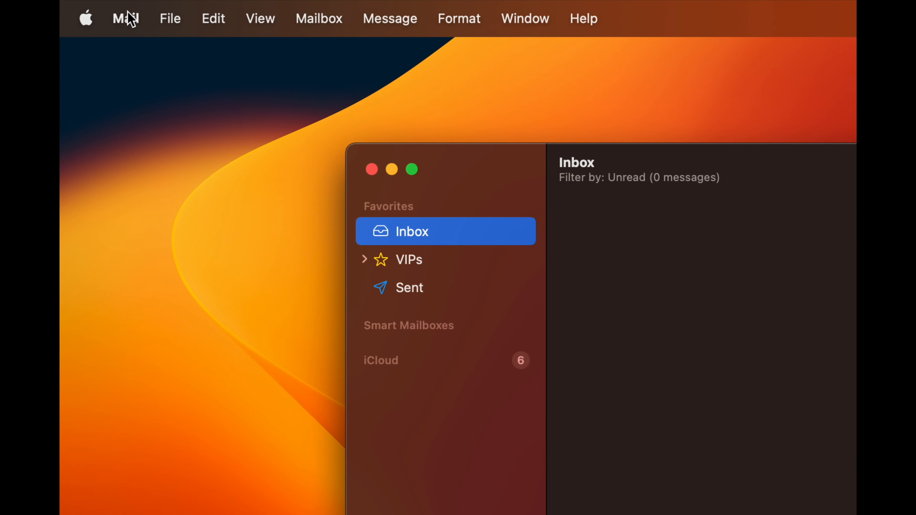
Add a Google account to Mail by submitting the account password, with Mail, Contacts, Calendars and Notes enabled
{"action": "left_click", "coordinate": [91, 9]}
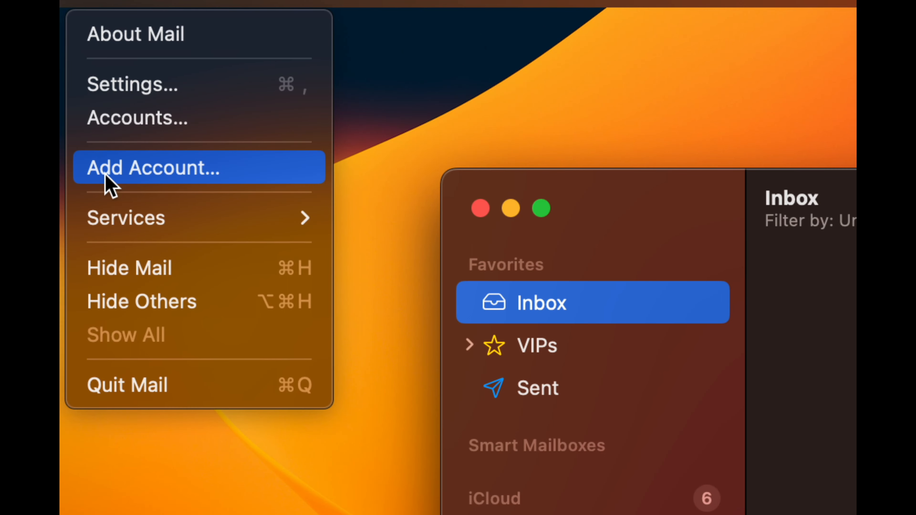
{"action": "left_click", "coordinate": [115, 177]}
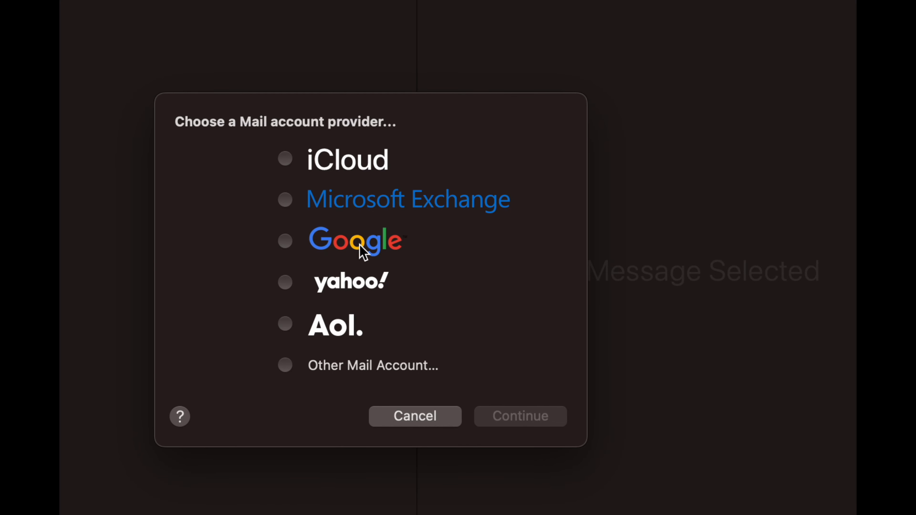
{"action": "left_click", "coordinate": [285, 241]}
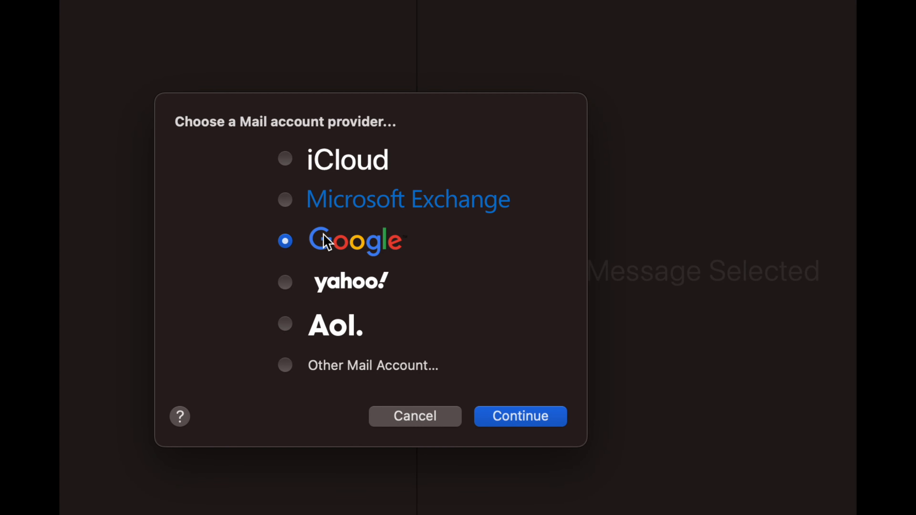
{"action": "left_click", "coordinate": [513, 413]}
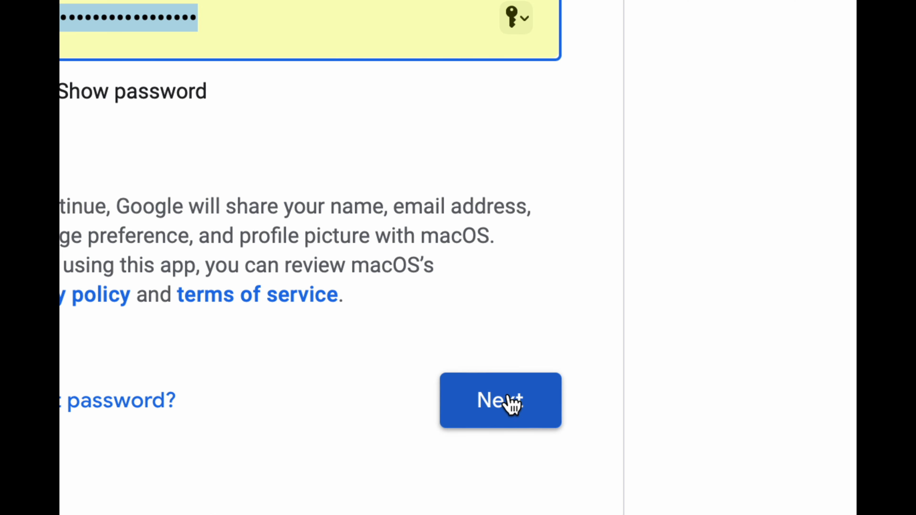
{"action": "left_click", "coordinate": [509, 403]}
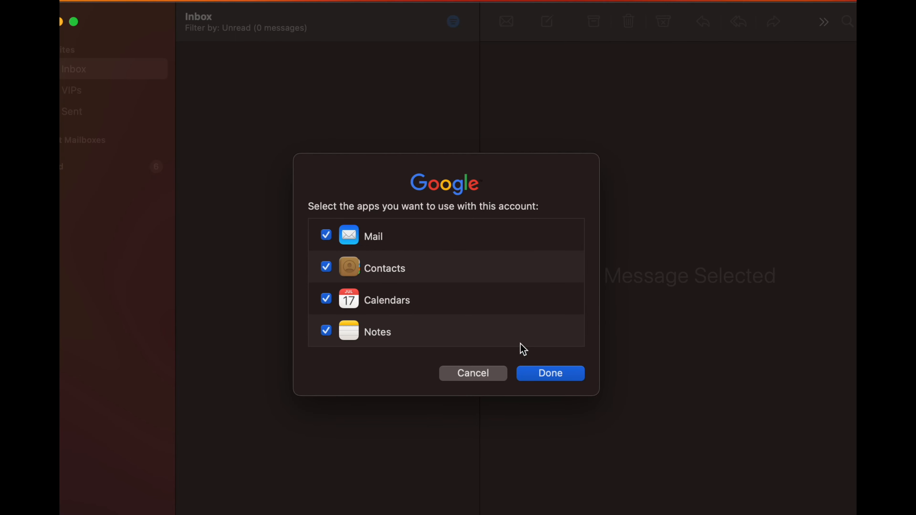
{"action": "left_click", "coordinate": [549, 375]}
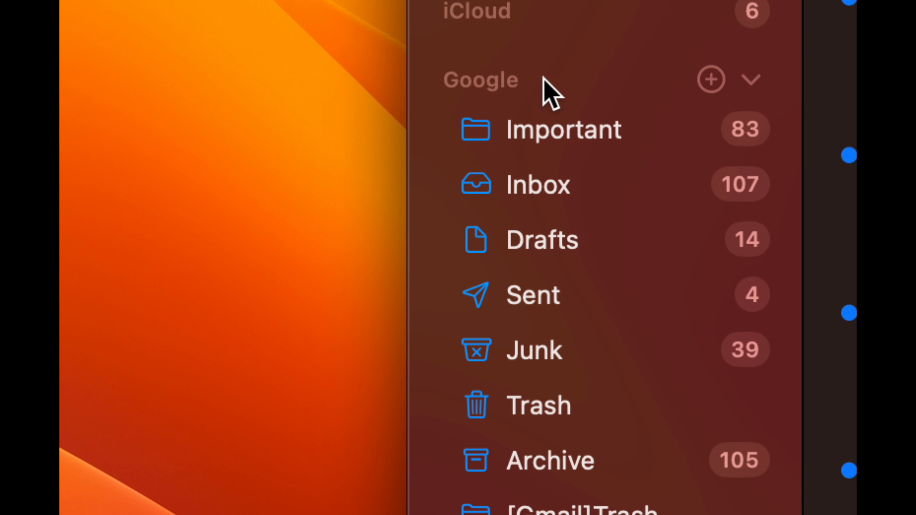
Look over the mailboxes with the Google account added and quit Mail
{"action": "scroll", "coordinate": [531, 99], "scroll_direction": "up", "scroll_amount": 2}
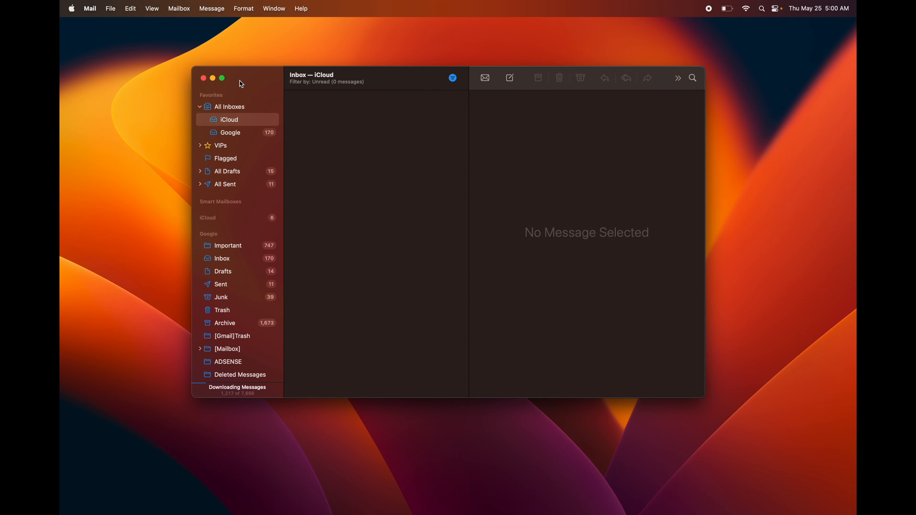
{"action": "key", "text": "cmd+q"}
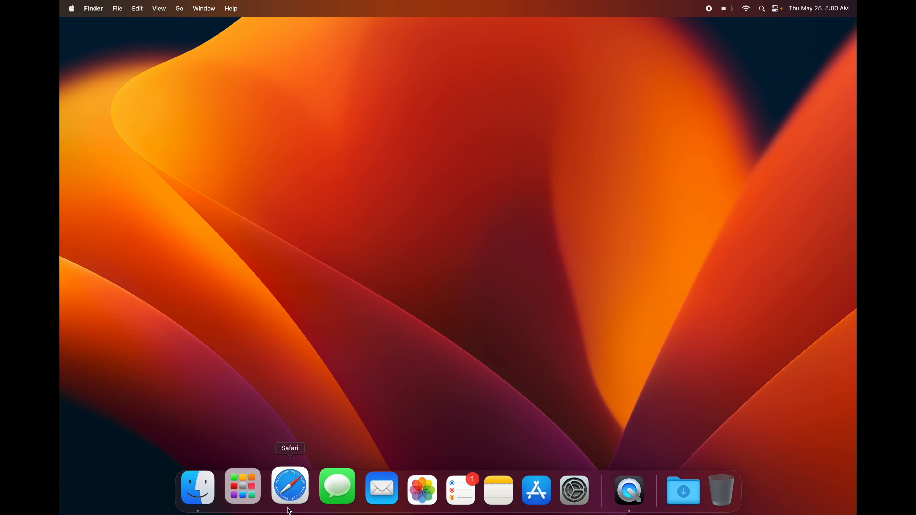
Launch Safari, switch to the App Store and dismiss its introductory prompts without enabling notifications
{"action": "left_click", "coordinate": [290, 509]}
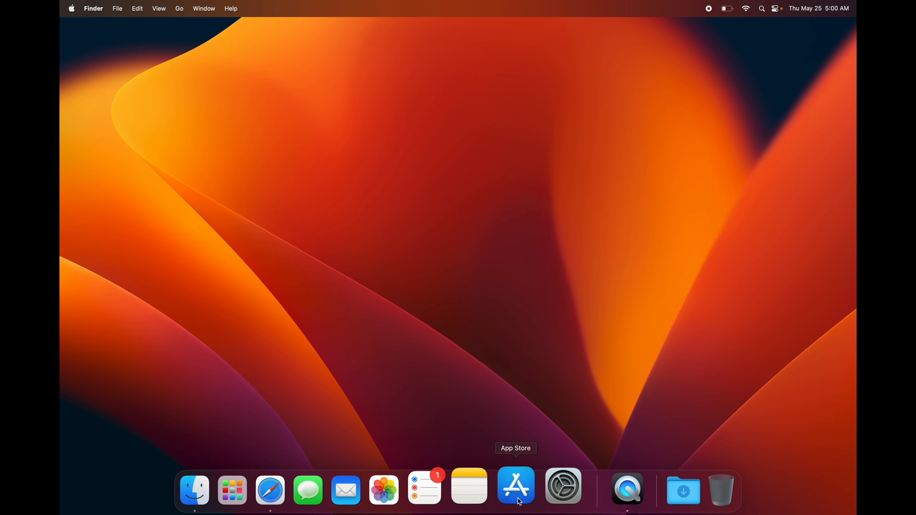
{"action": "left_click", "coordinate": [516, 487]}
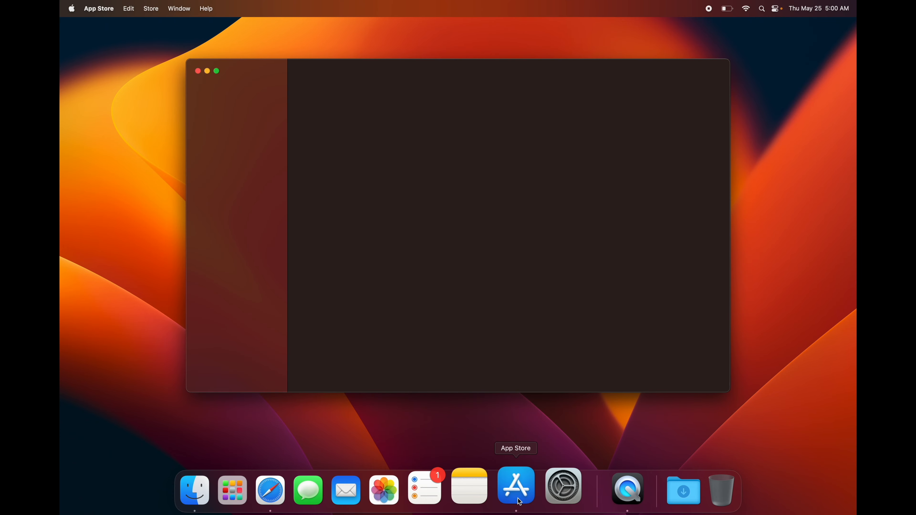
{"action": "left_click", "coordinate": [442, 338]}
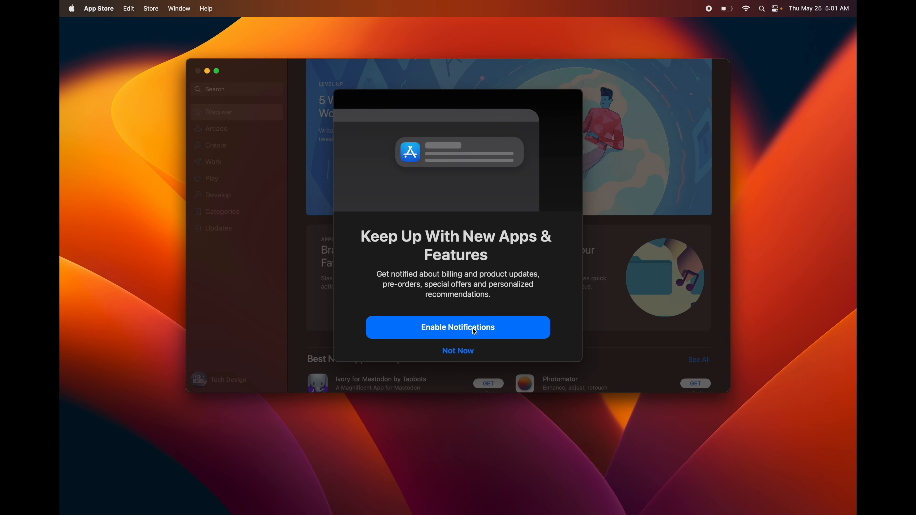
{"action": "left_click", "coordinate": [458, 353]}
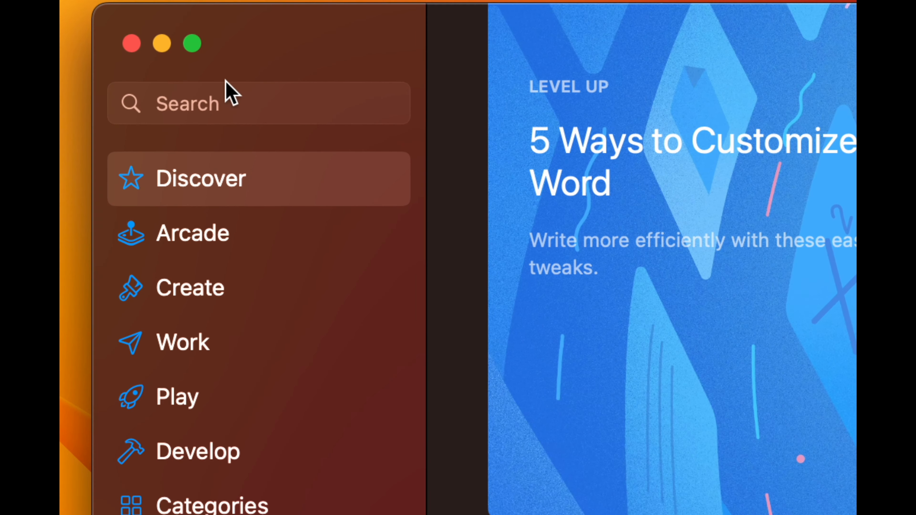
Search the App Store for "final cut pro", browse the results and download Final Cut Pro
{"action": "left_click", "coordinate": [220, 88]}
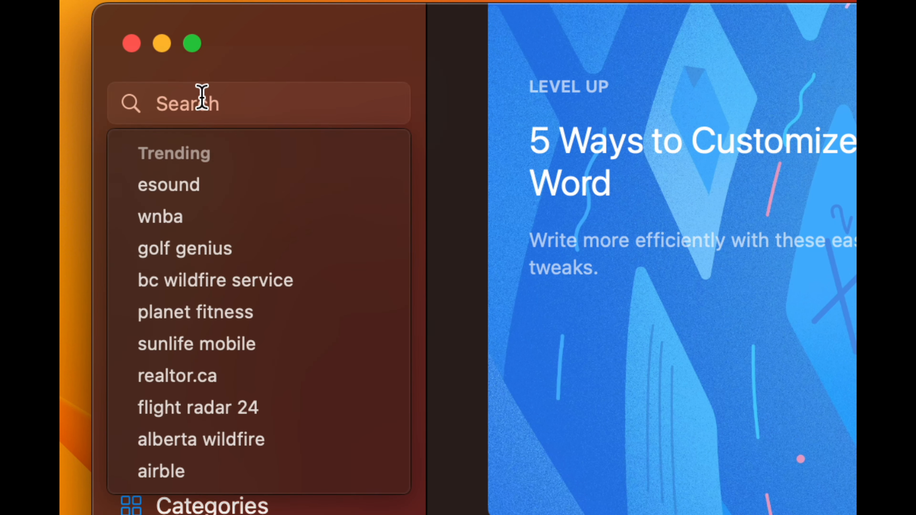
{"action": "type", "text": "final cut pro"}
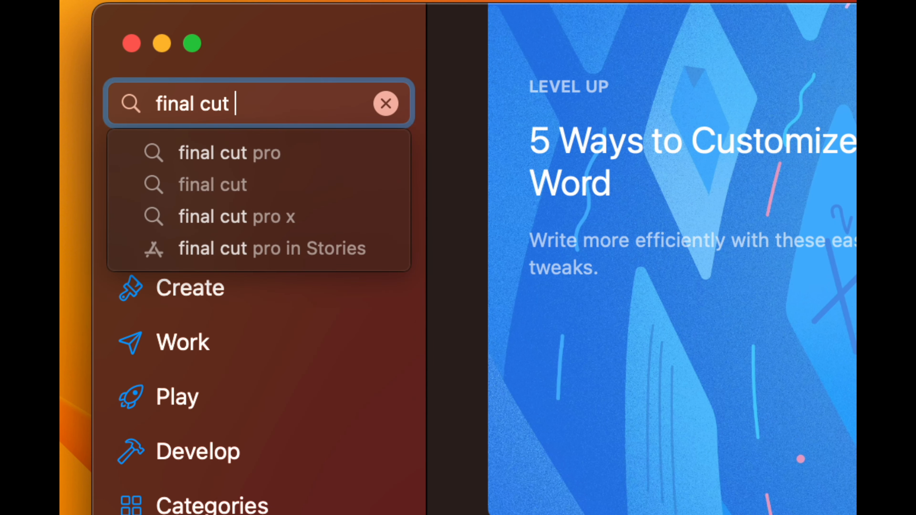
{"action": "key", "text": "Return"}
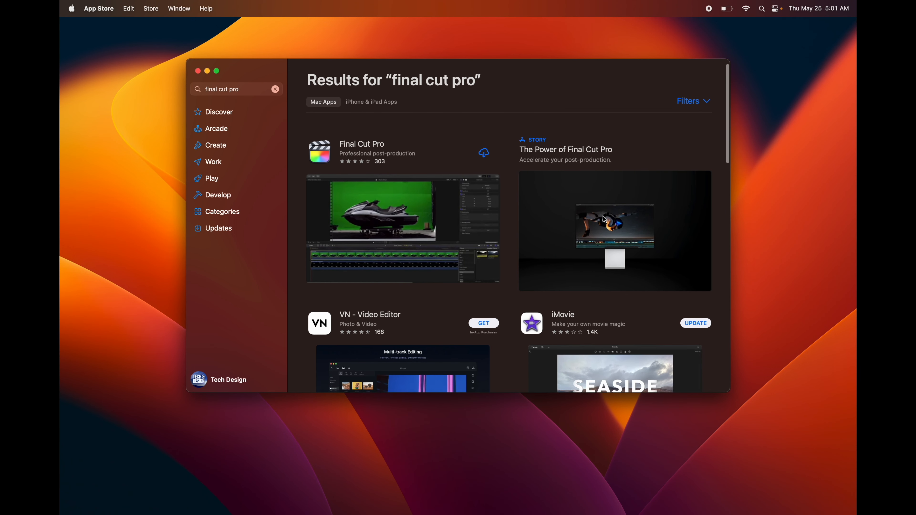
{"action": "scroll", "coordinate": [603, 219], "scroll_direction": "down", "scroll_amount": 10}
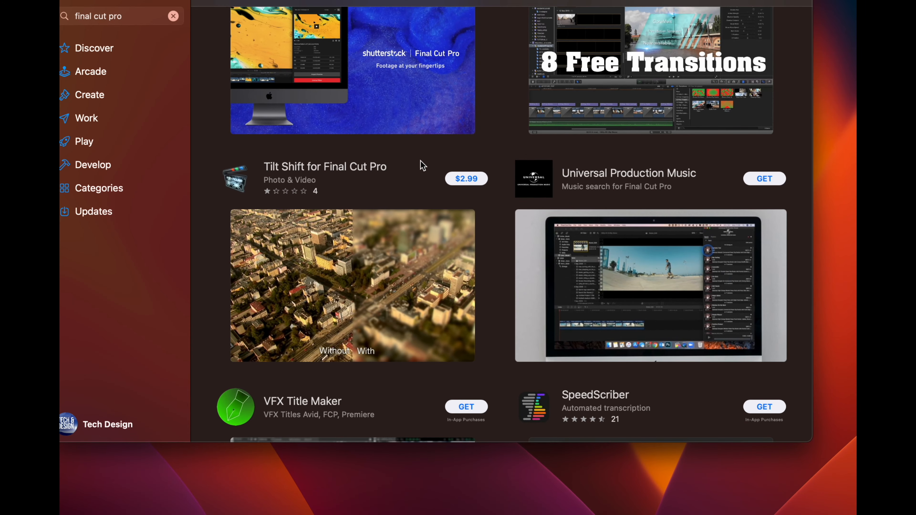
{"action": "scroll", "coordinate": [434, 173], "scroll_direction": "up", "scroll_amount": 10}
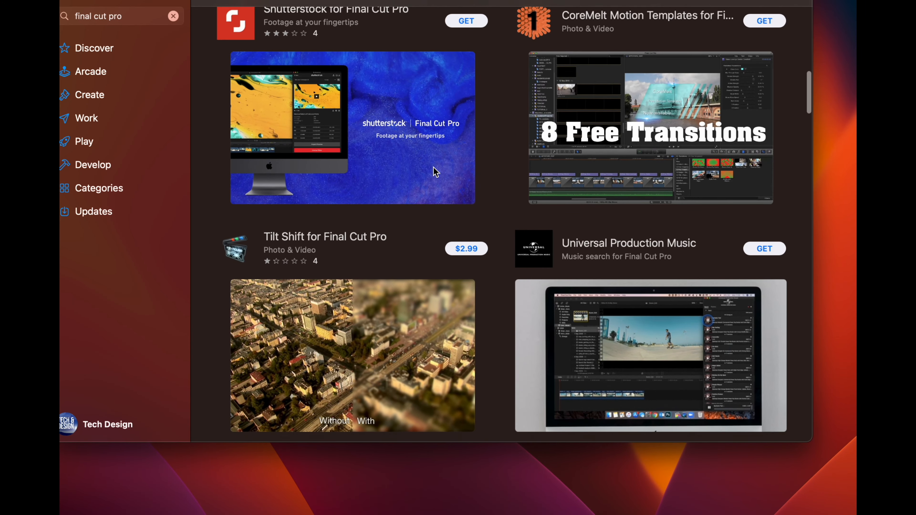
{"action": "scroll", "coordinate": [435, 173], "scroll_direction": "up", "scroll_amount": 10}
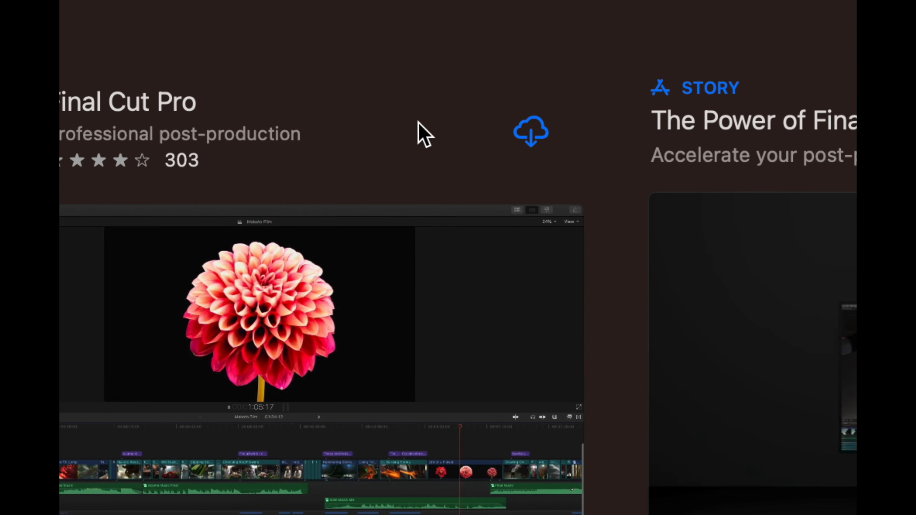
{"action": "left_click", "coordinate": [532, 133]}
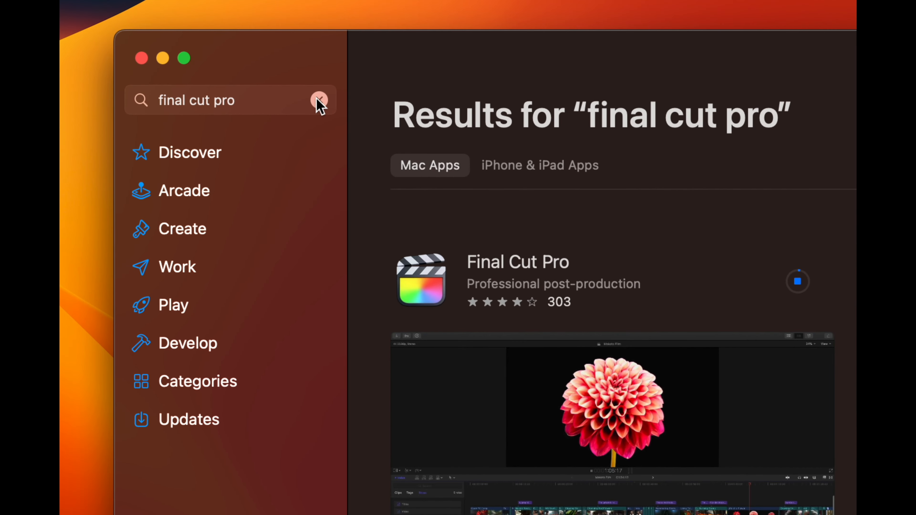
Replace the App Store search with "compressor" and download the Compressor app
{"action": "left_click", "coordinate": [276, 90]}
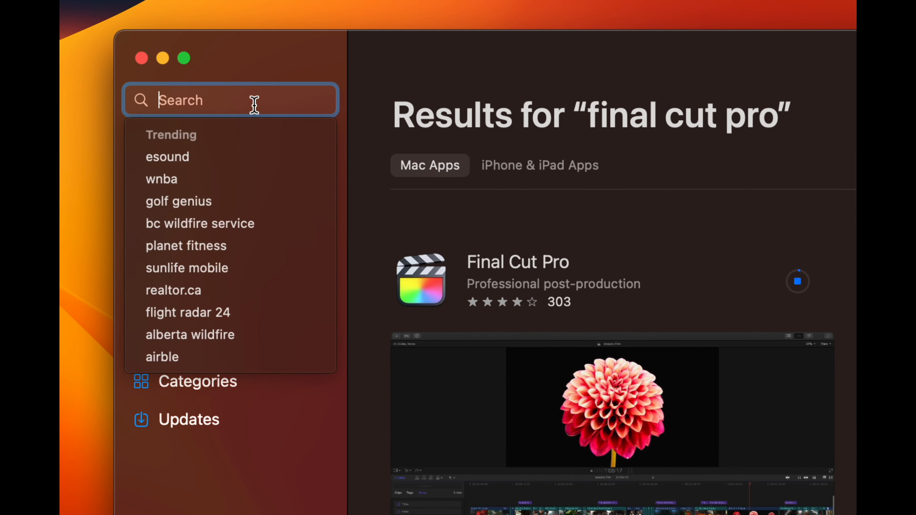
{"action": "type", "text": "com"}
{"action": "key", "text": "BackSpace"}
{"action": "key", "text": "BackSpace"}
{"action": "key", "text": "BackSpace"}
{"action": "key", "text": "BackSpace"}
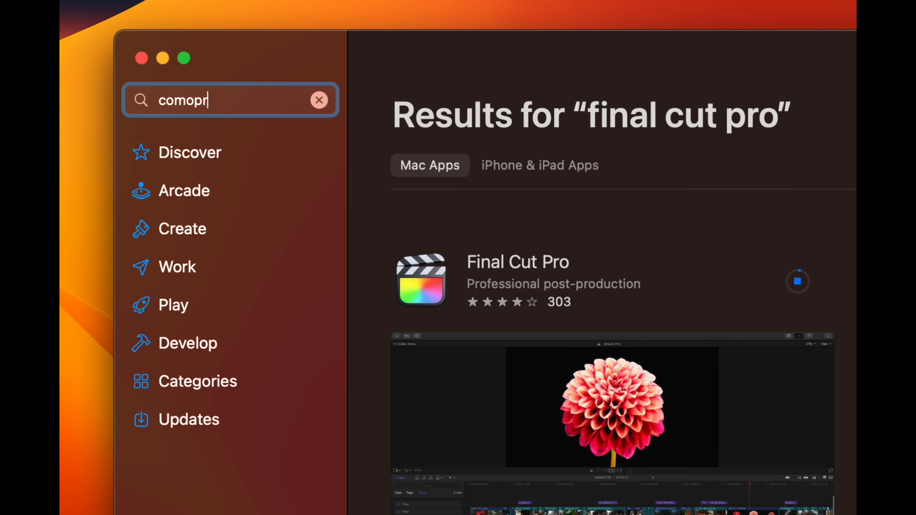
{"action": "type", "text": "pressor"}
{"action": "key", "text": "Return"}
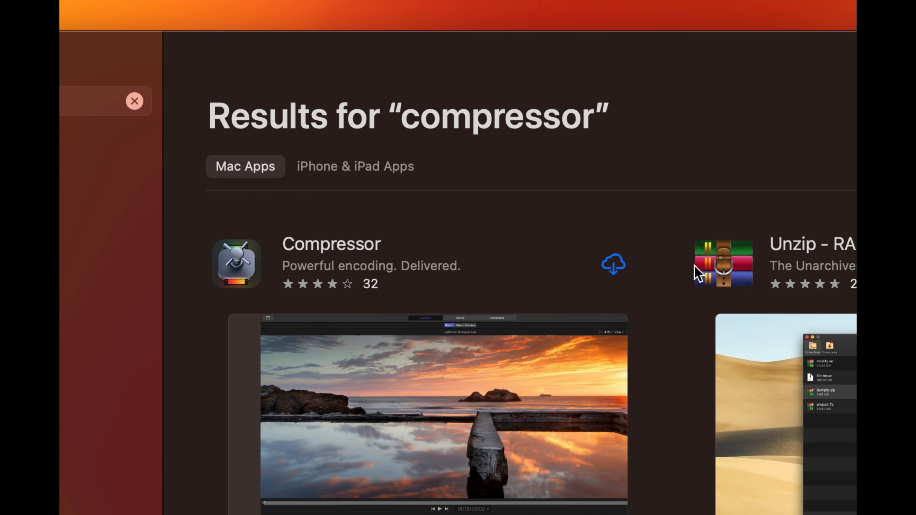
{"action": "left_click", "coordinate": [617, 266]}
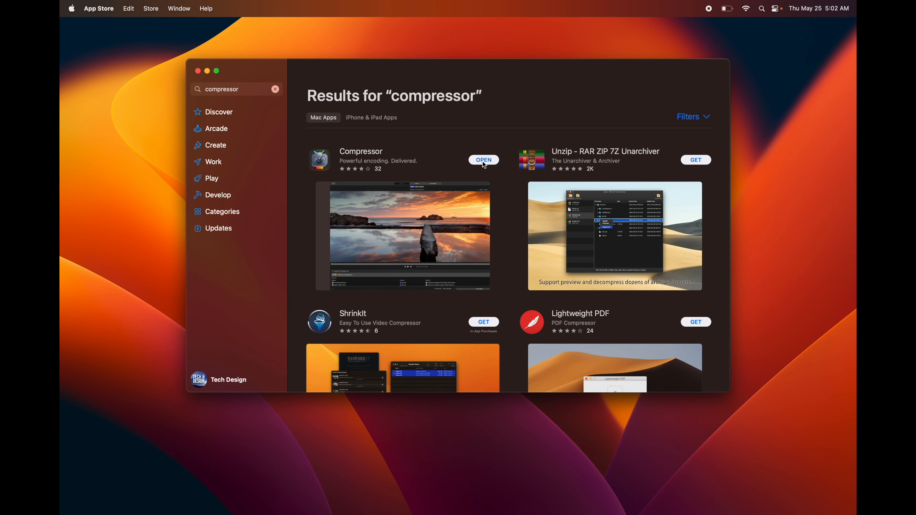
Switch to Finder and view the Applications folder to check for Compressor and Final Cut Pro
{"action": "mouse_move", "coordinate": [240, 509]}
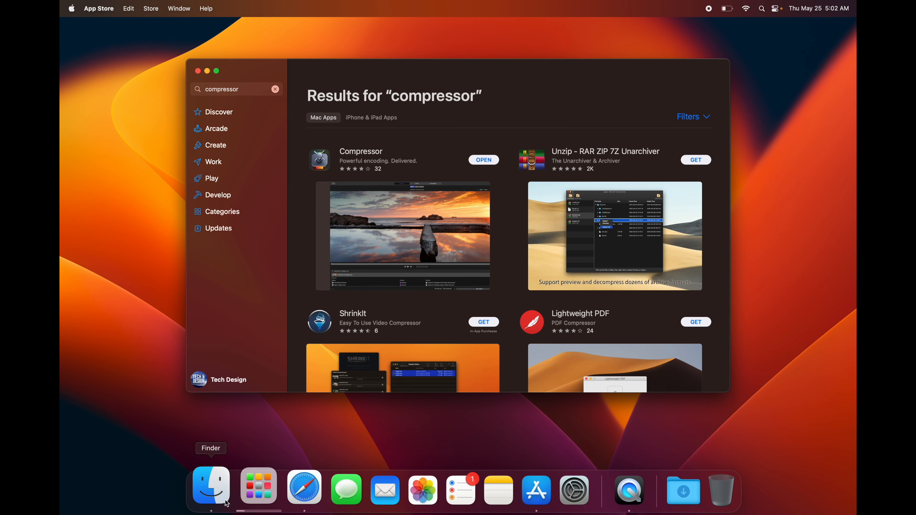
{"action": "left_click", "coordinate": [207, 487]}
{"action": "left_click", "coordinate": [223, 128]}
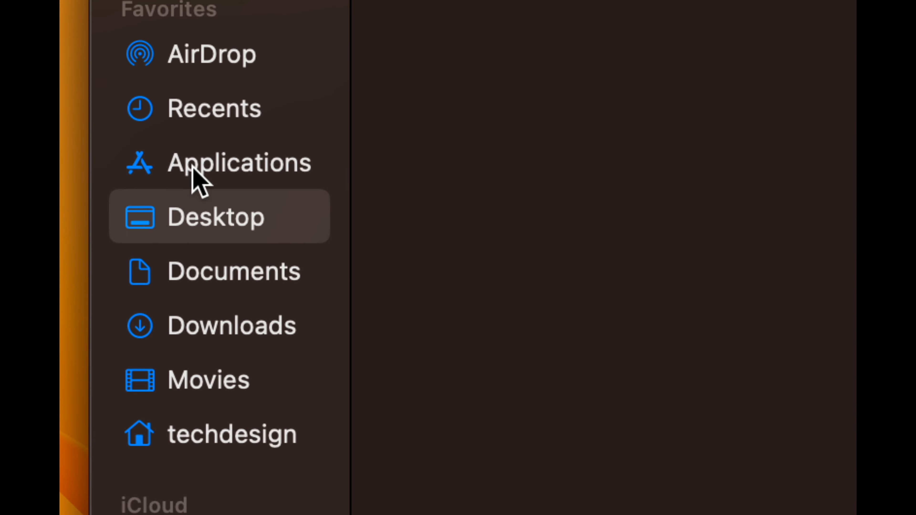
{"action": "left_click", "coordinate": [200, 170]}
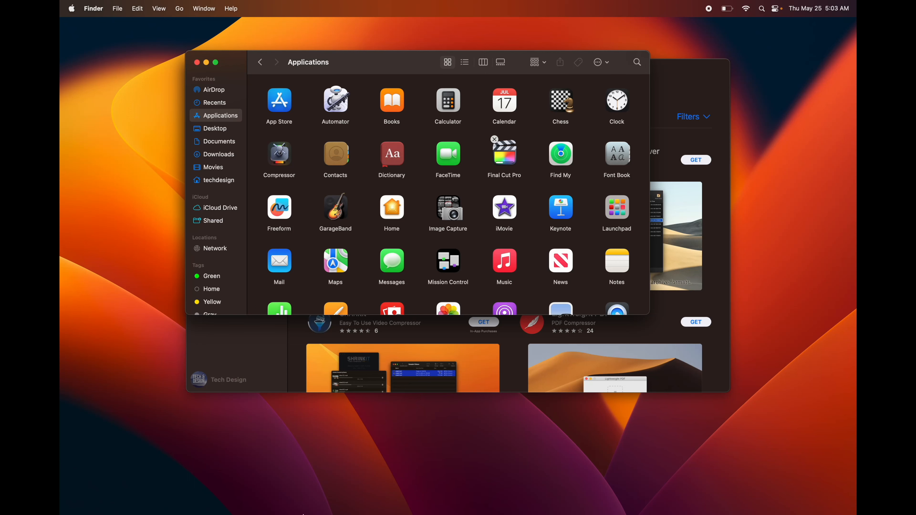
{"action": "mouse_move", "coordinate": [292, 511]}
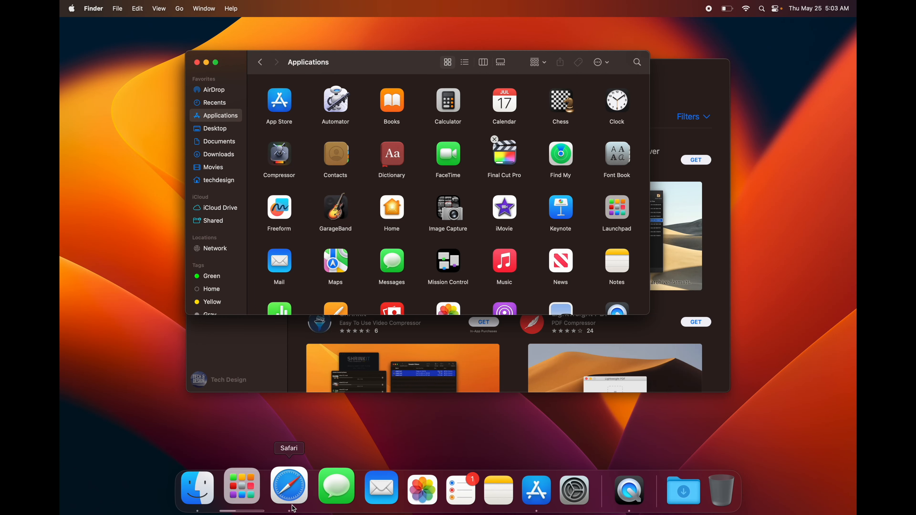